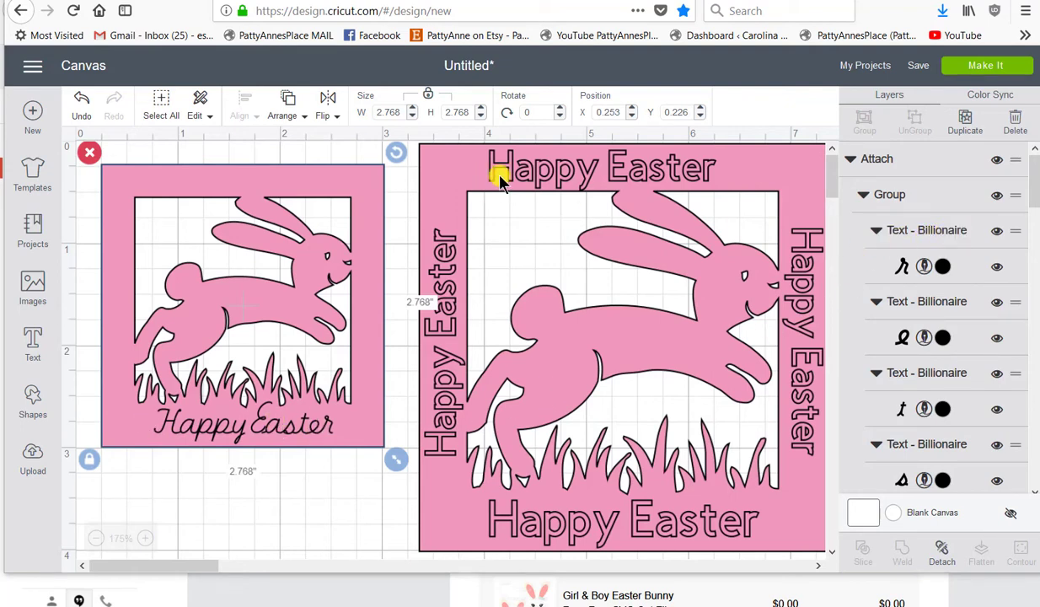
# Step: Hide both attached Happy Easter bunny designs on the canvas
pyautogui.click(997, 162)
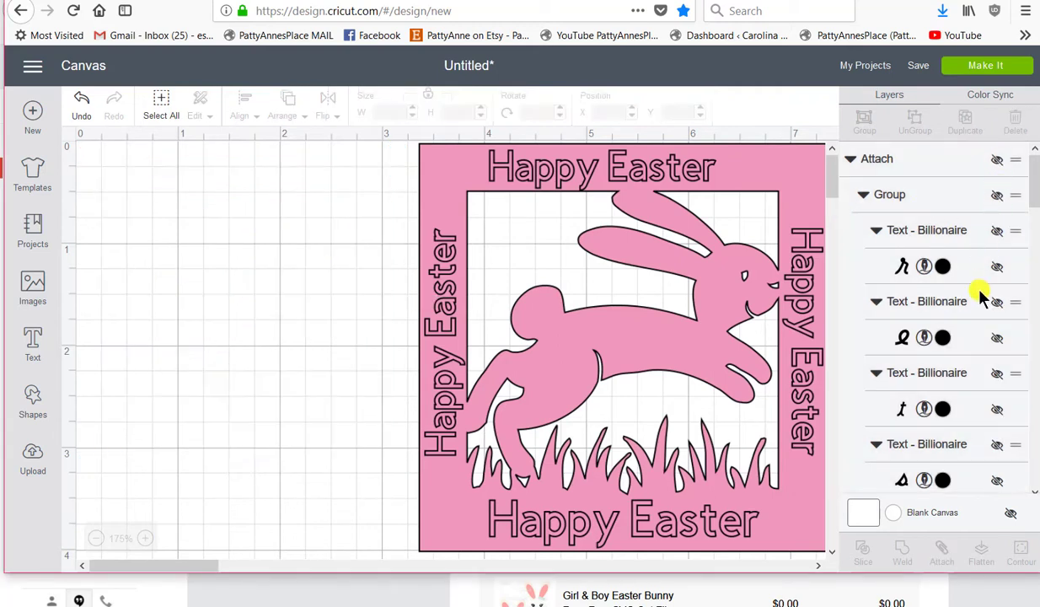
pyautogui.click(757, 191)
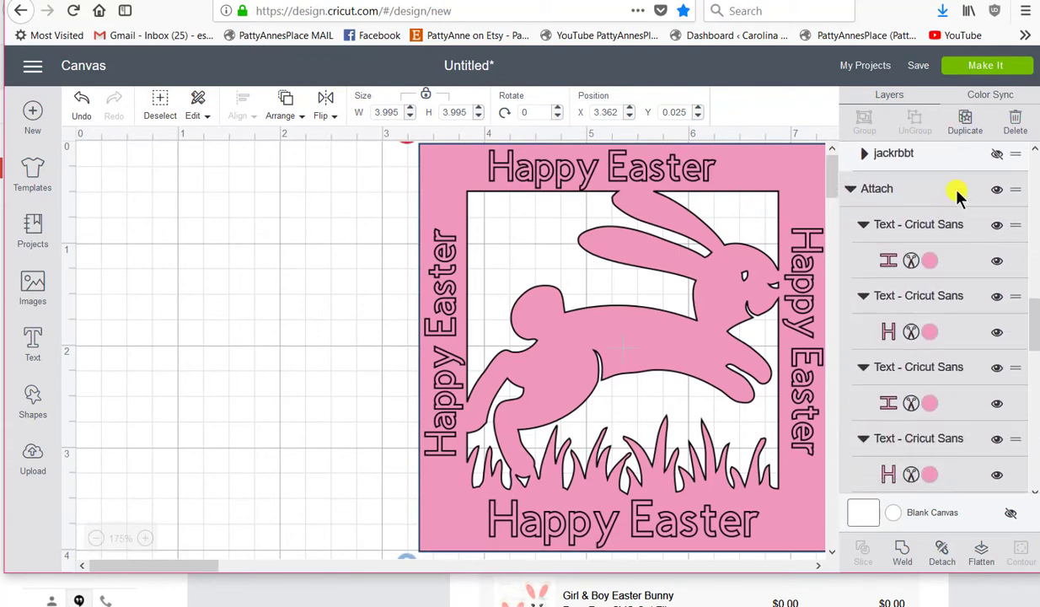
pyautogui.click(996, 187)
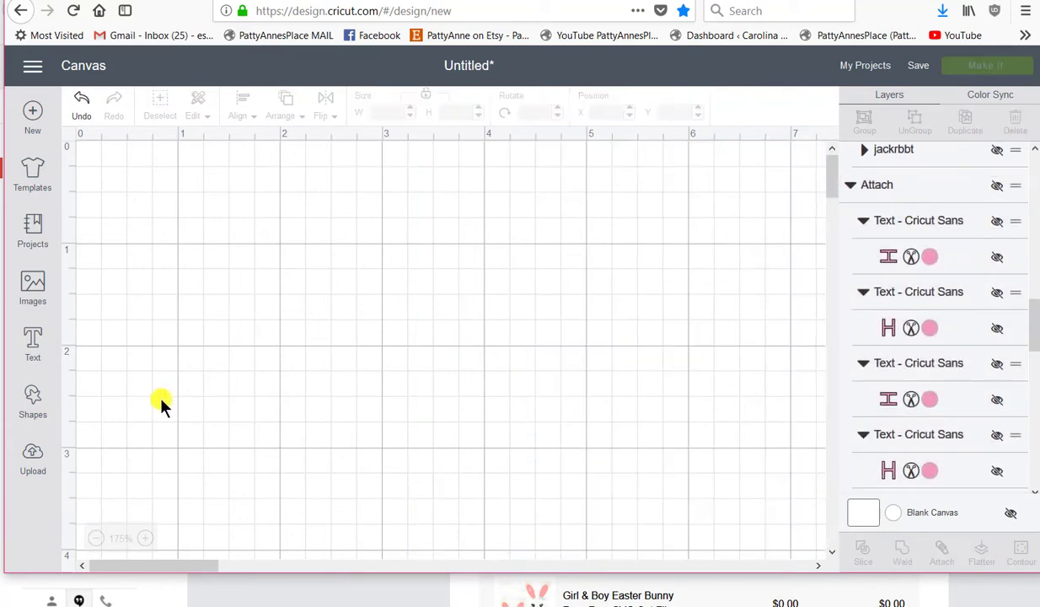
# Step: Open the image library's Free this Week category
pyautogui.click(33, 342)
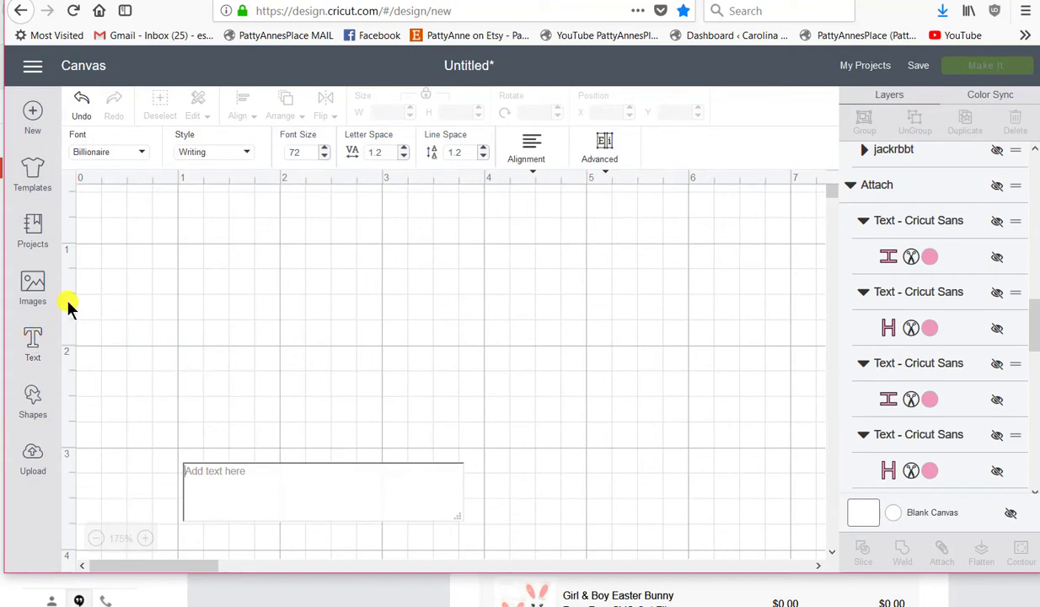
pyautogui.click(232, 361)
pyautogui.click(33, 285)
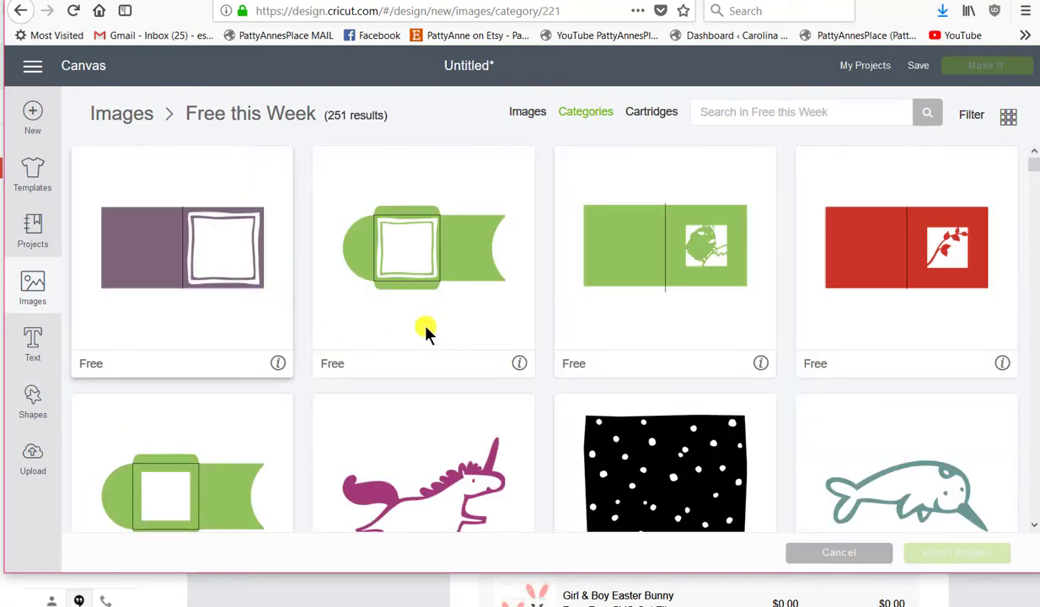
pyautogui.click(578, 116)
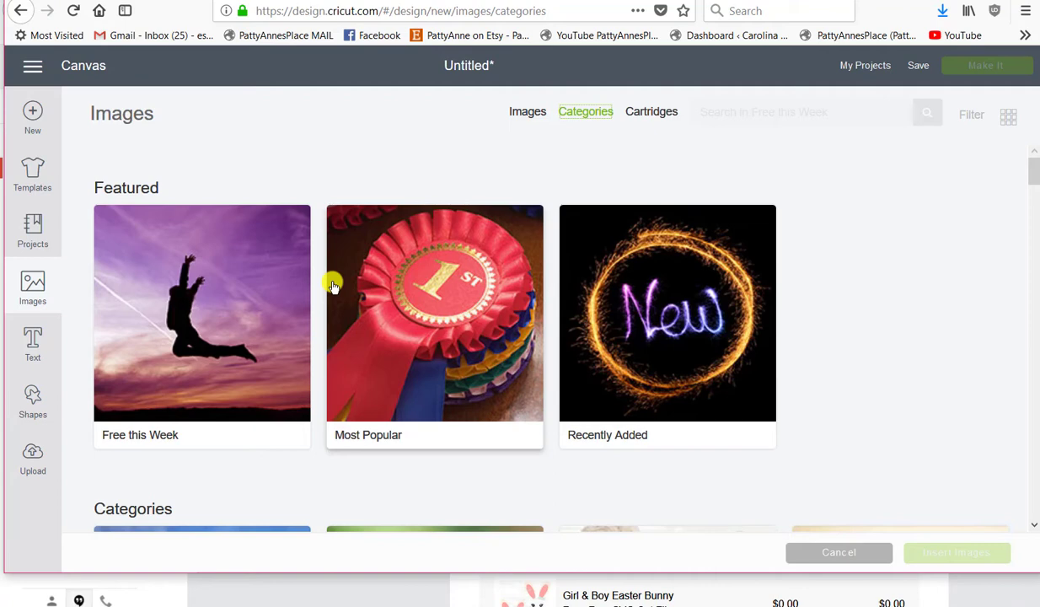
pyautogui.click(194, 328)
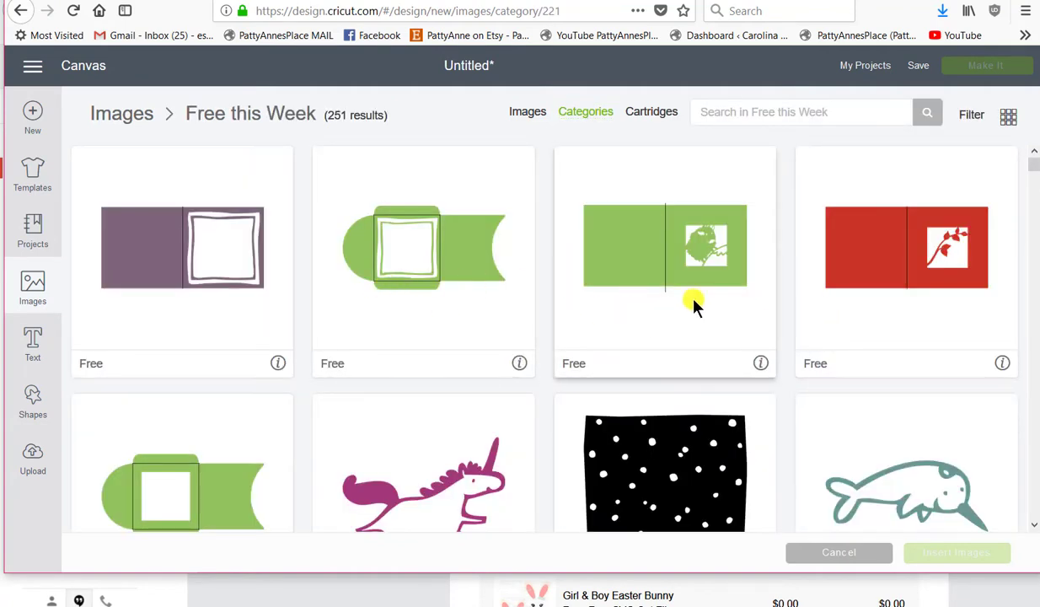
# Step: Look through the Free this Week images for a framed cutout design suitable for a card
pyautogui.scroll(-2, 929, 295)
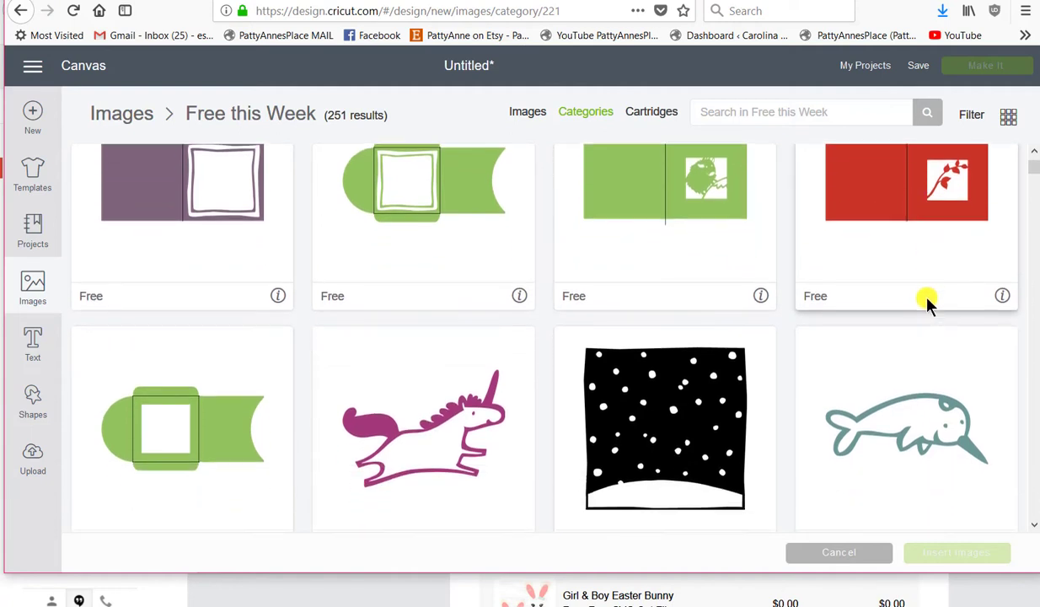
pyautogui.scroll(-4, 927, 301)
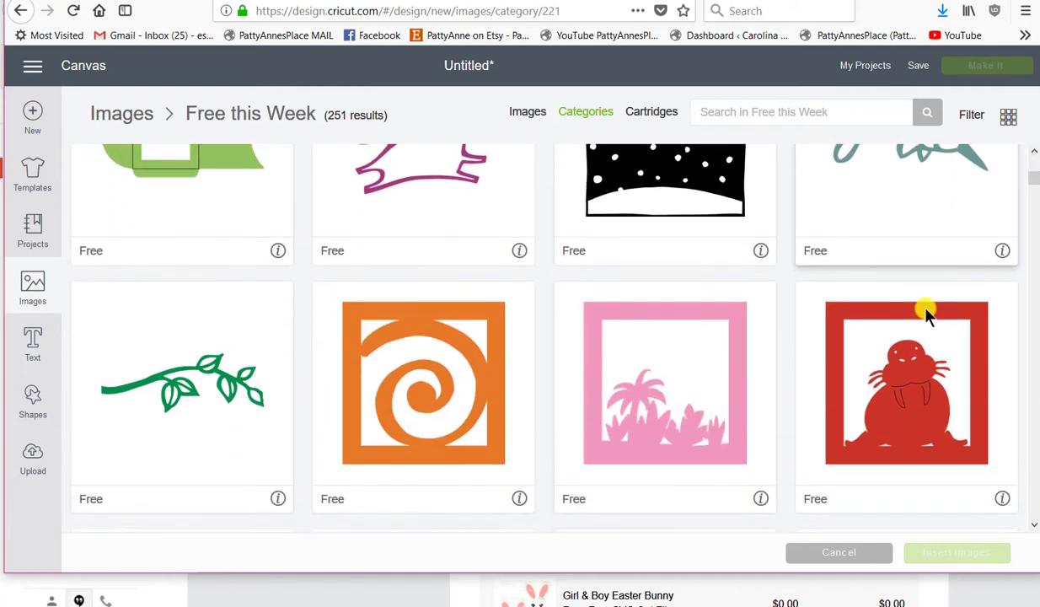
pyautogui.scroll(-2, 928, 314)
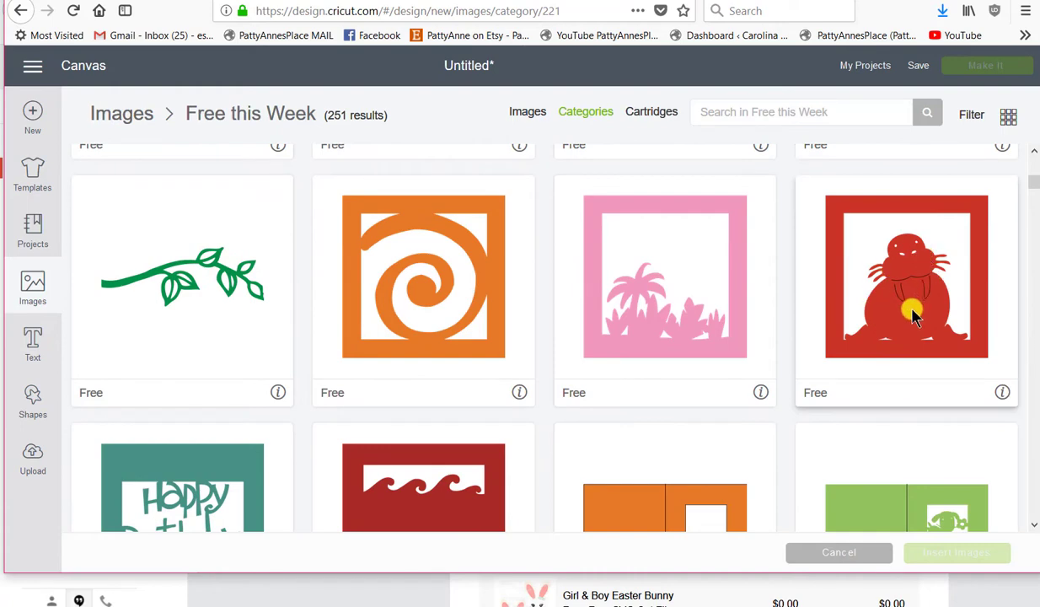
pyautogui.scroll(-3, 915, 314)
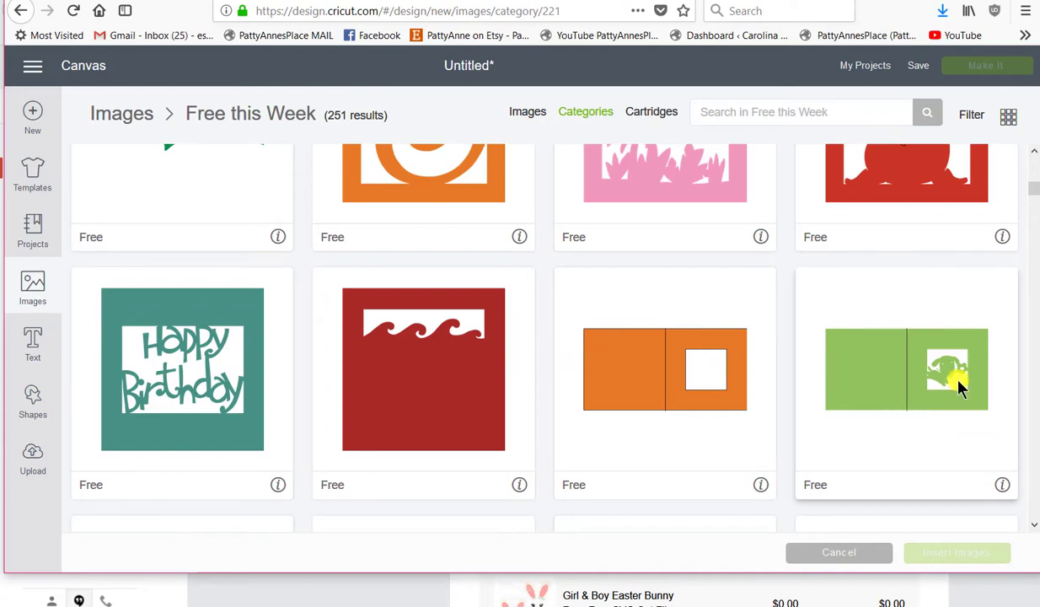
pyautogui.scroll(-5, 924, 419)
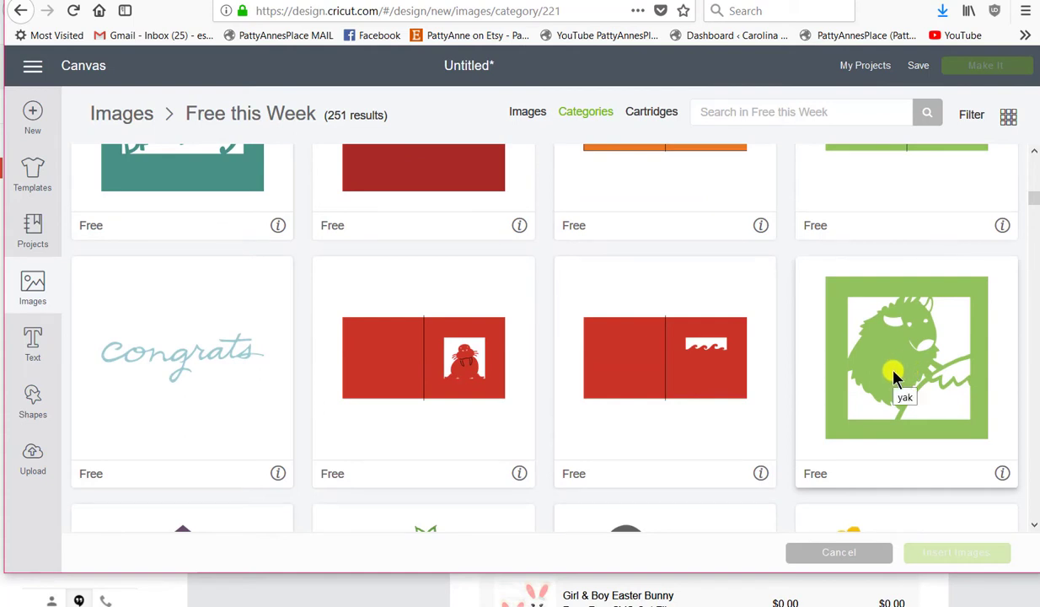
pyautogui.scroll(-3, 895, 376)
pyautogui.scroll(-3, 896, 379)
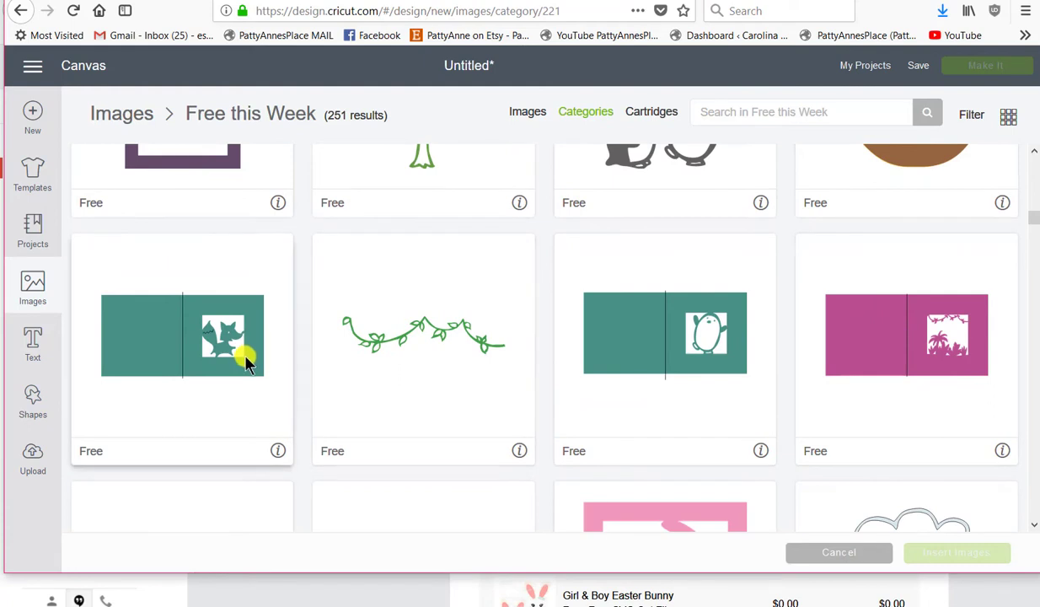
pyautogui.scroll(-3, 928, 348)
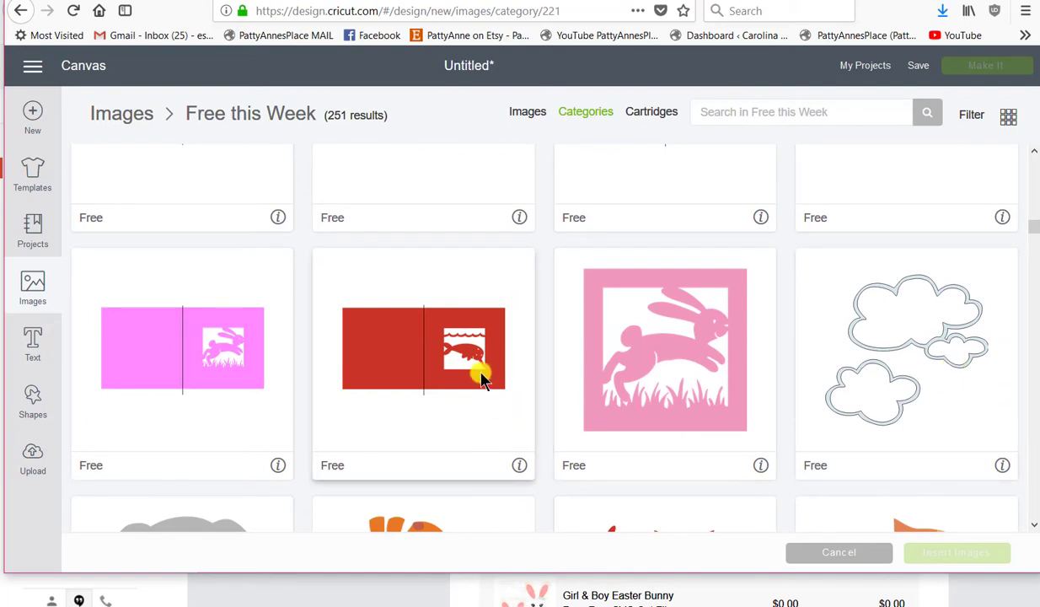
pyautogui.scroll(-3, 485, 393)
pyautogui.scroll(-5, 485, 384)
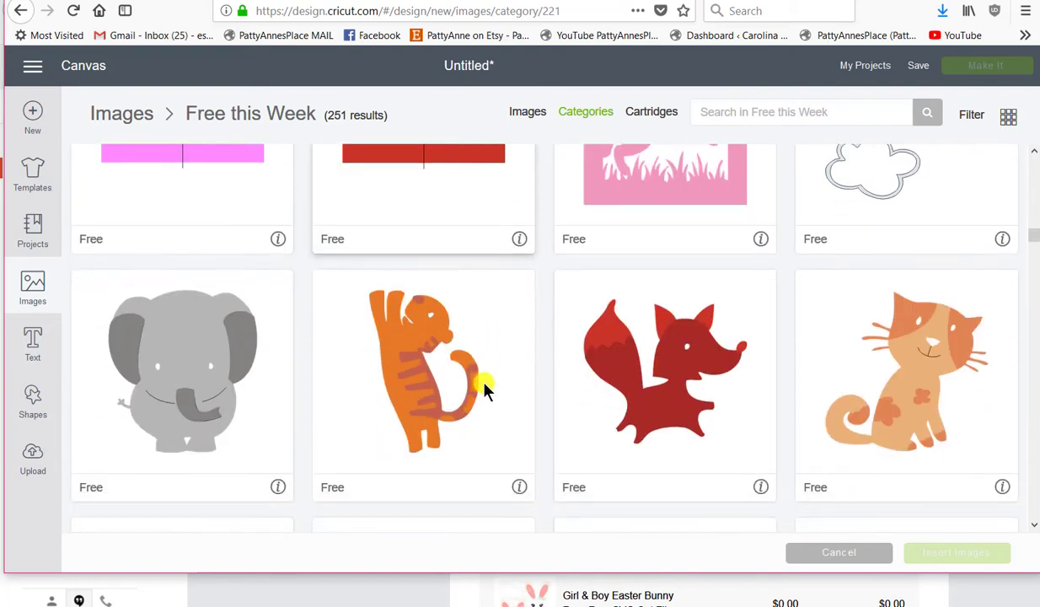
pyautogui.scroll(-4, 500, 387)
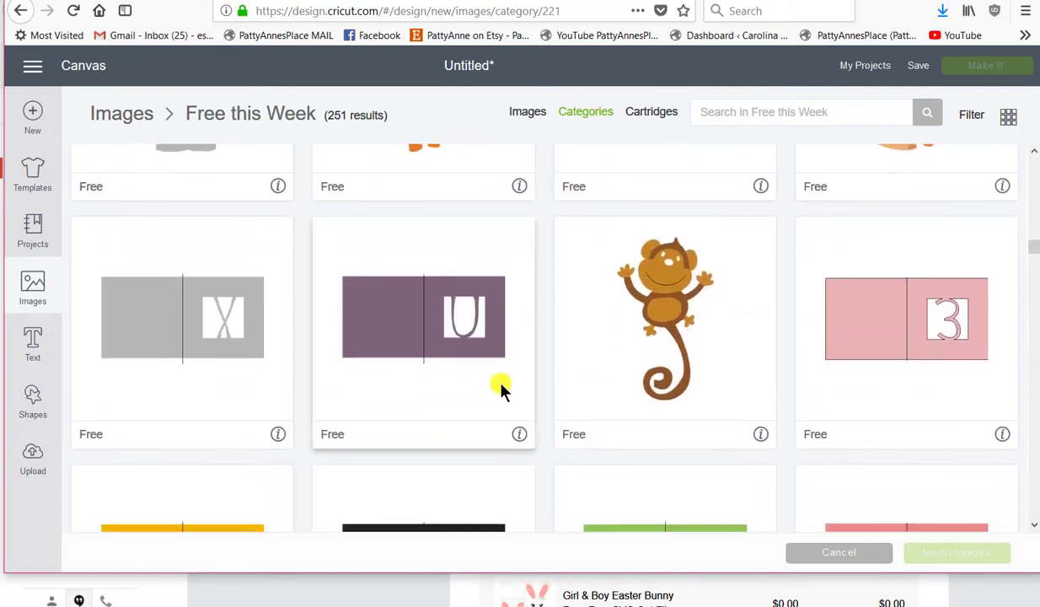
pyautogui.scroll(-5, 504, 389)
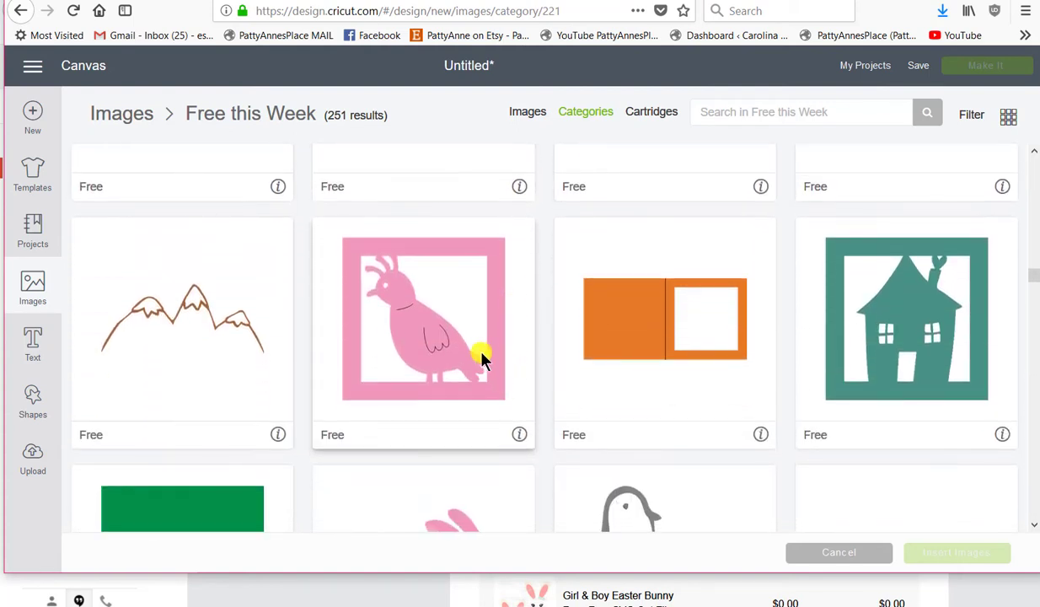
pyautogui.scroll(-3, 817, 342)
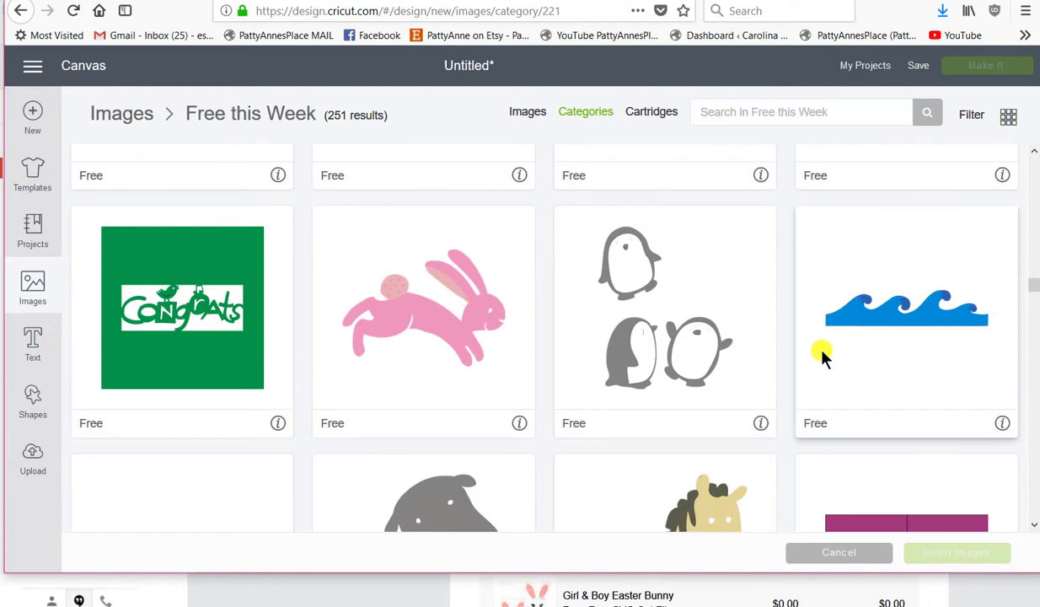
pyautogui.scroll(-1, 819, 354)
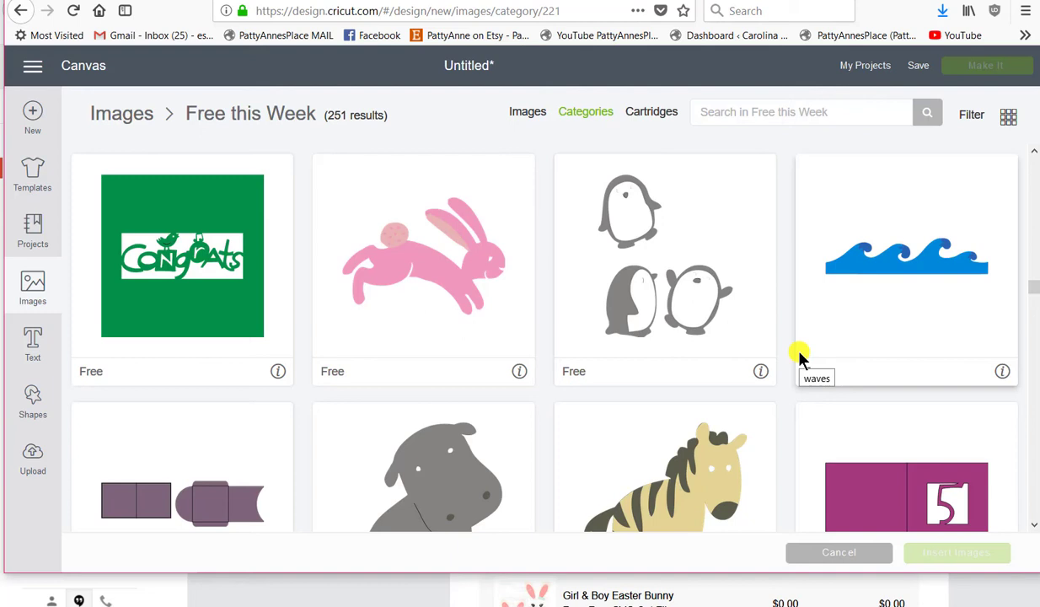
pyautogui.scroll(-2, 609, 364)
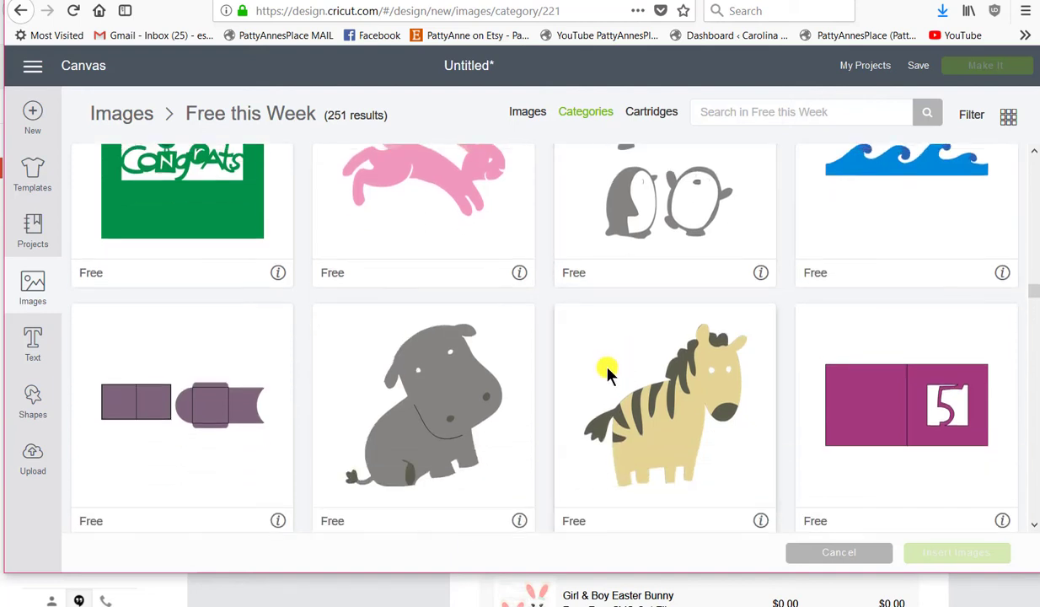
pyautogui.scroll(2, 507, 380)
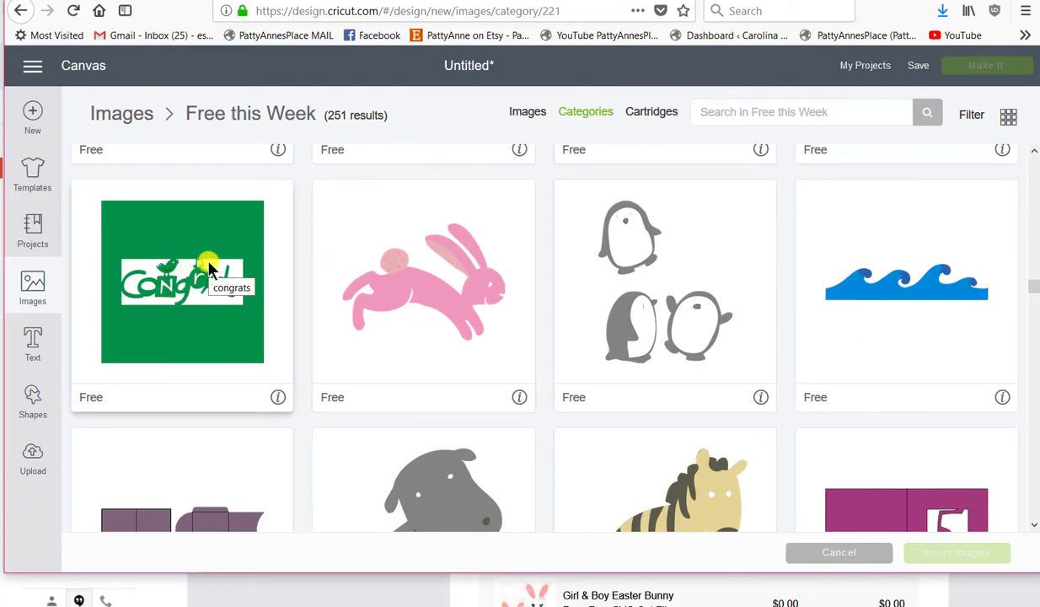
pyautogui.scroll(-5, 211, 268)
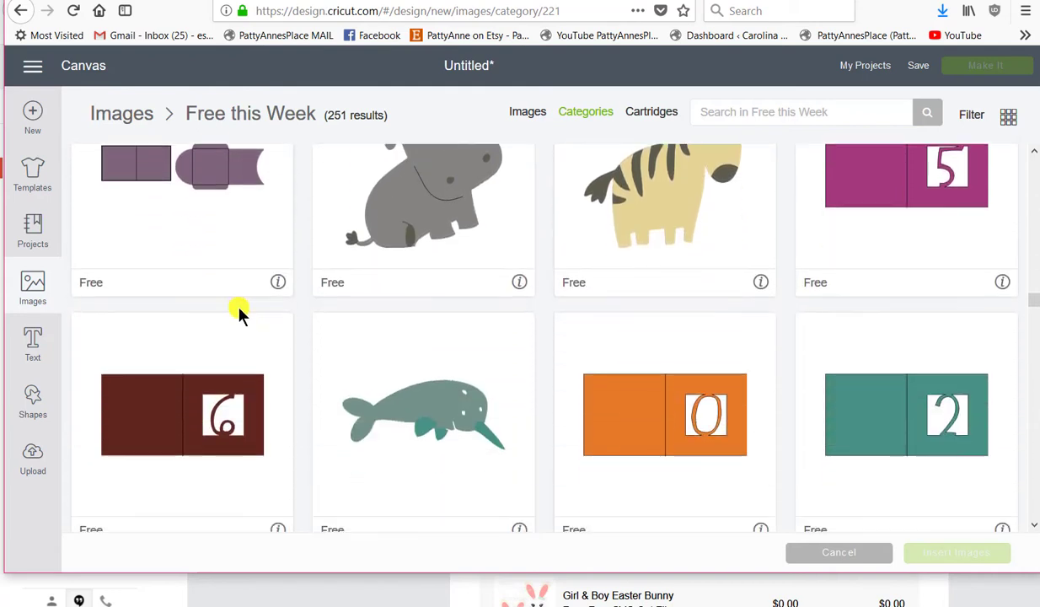
pyautogui.scroll(-6, 239, 314)
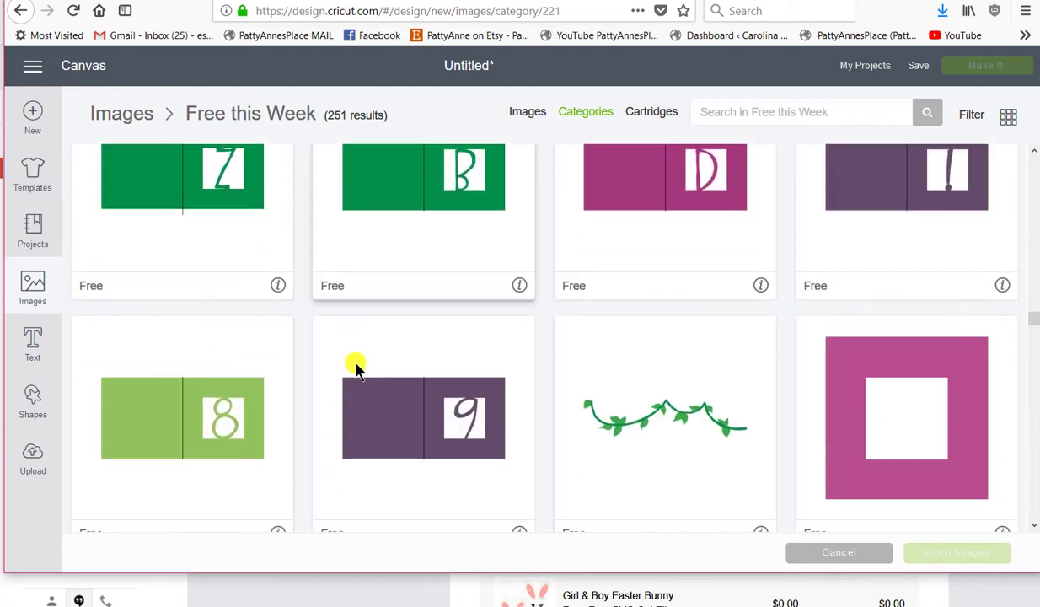
pyautogui.scroll(-5, 356, 367)
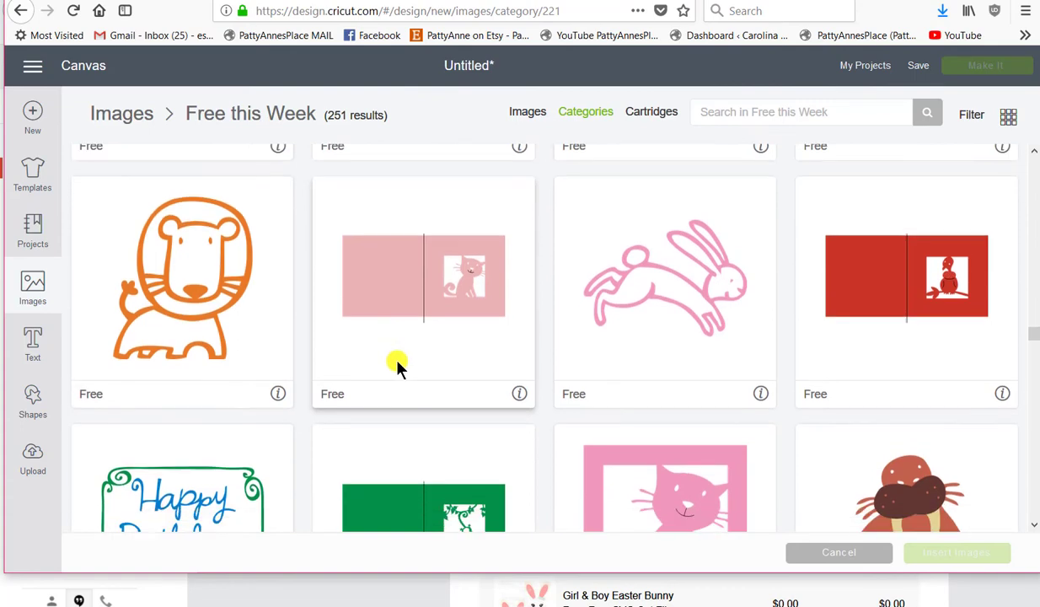
pyautogui.scroll(-5, 398, 364)
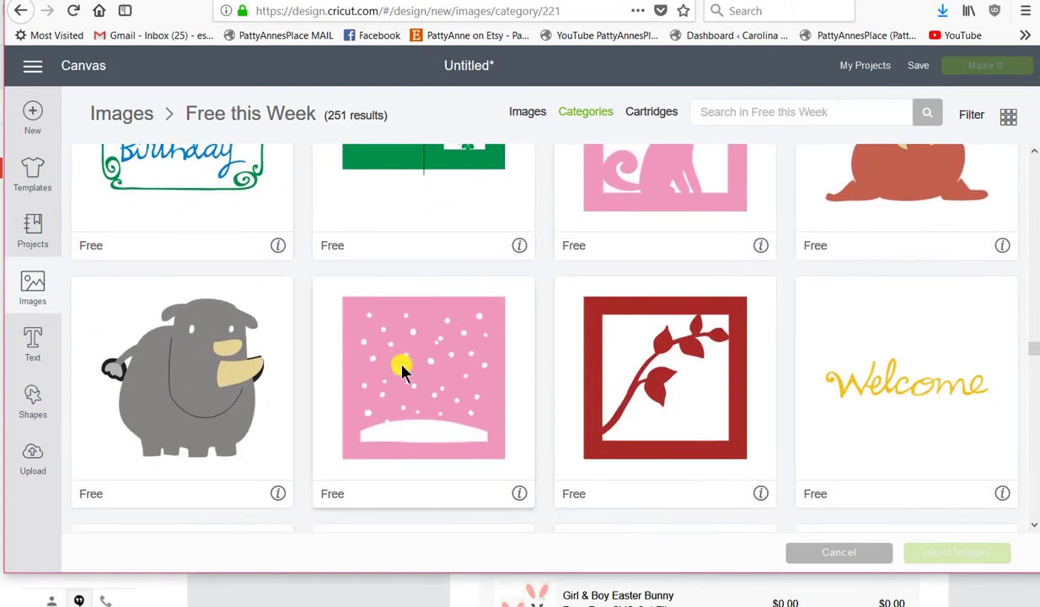
pyautogui.scroll(-5, 402, 371)
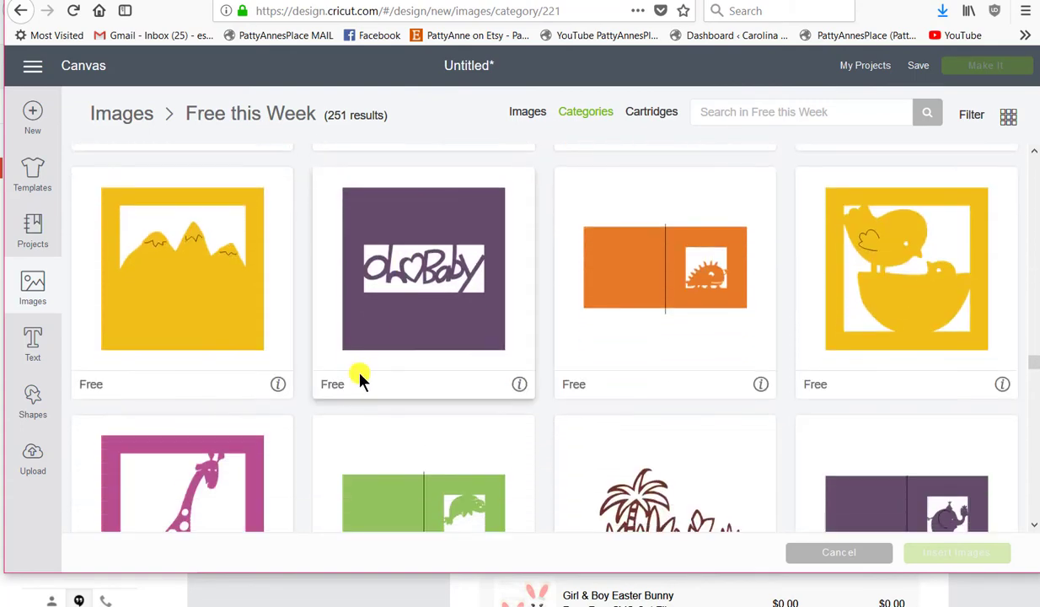
pyautogui.scroll(-3, 372, 366)
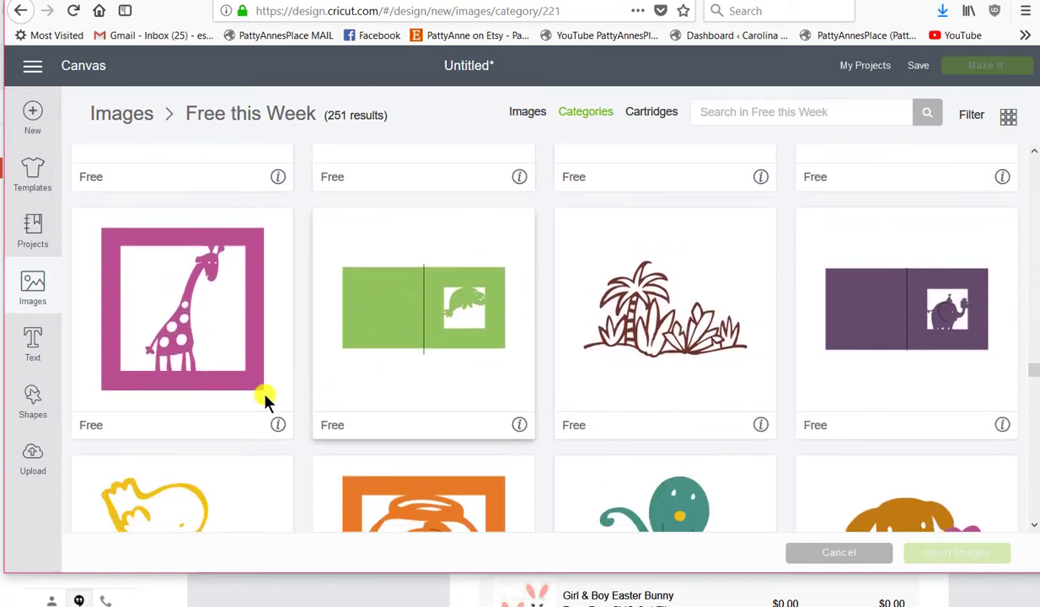
# Step: Insert the purple framed giraffe image onto the canvas
pyautogui.click(193, 370)
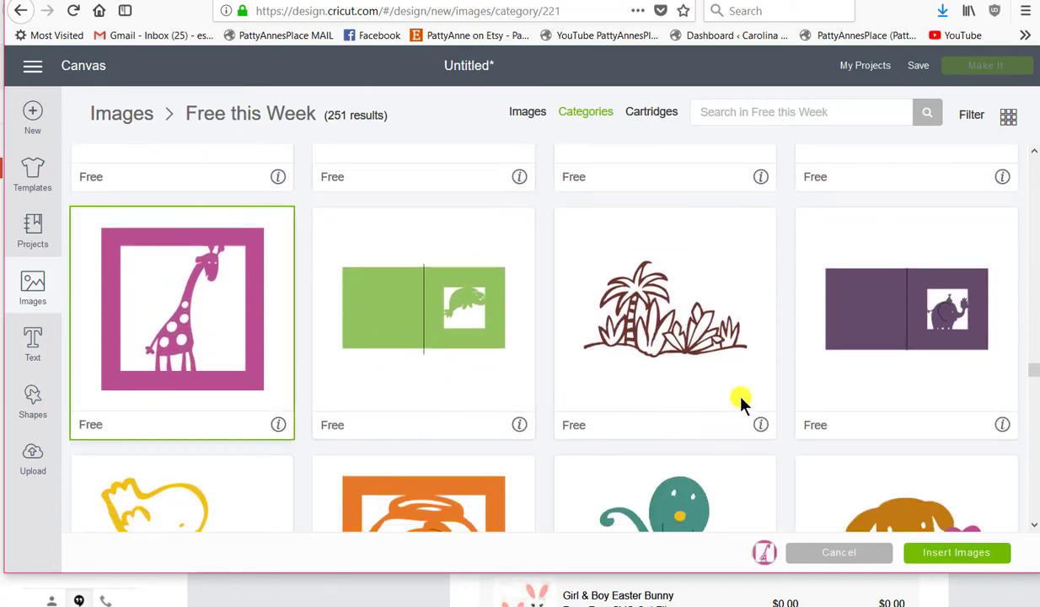
pyautogui.scroll(-1, 740, 403)
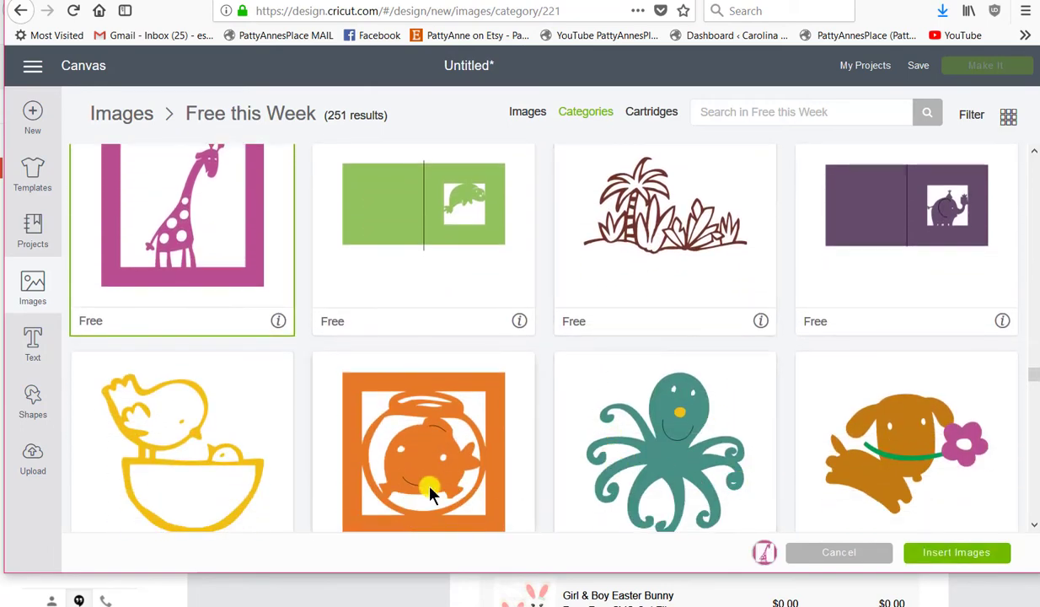
pyautogui.click(956, 553)
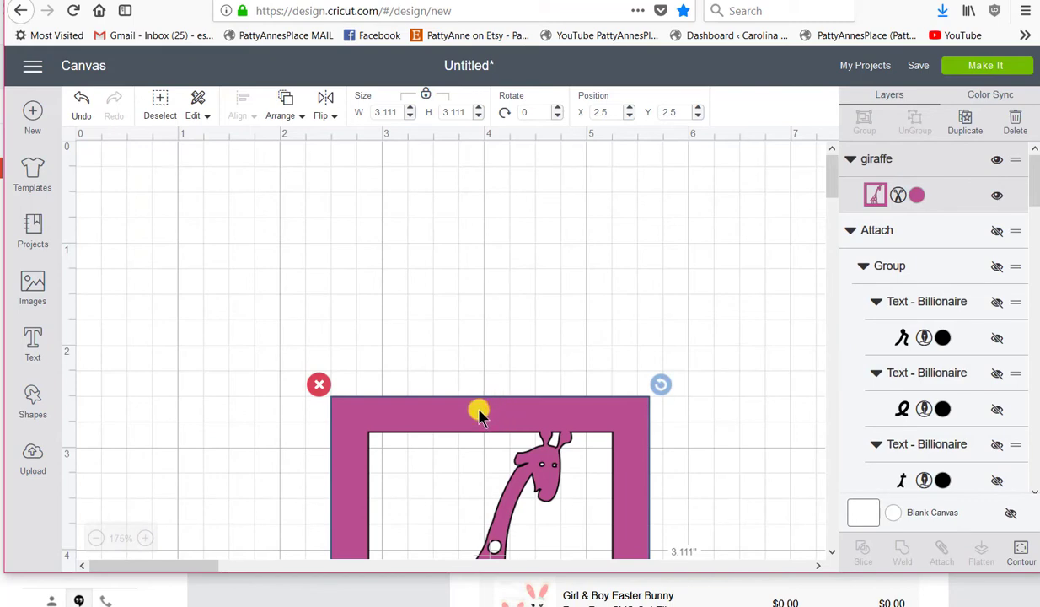
# Step: Resize the giraffe frame to 3.5 inches wide with locked proportions and move it to about X 0.96, Y 0.127
pyautogui.moveTo(478, 410); pyautogui.dragTo(283, 187)
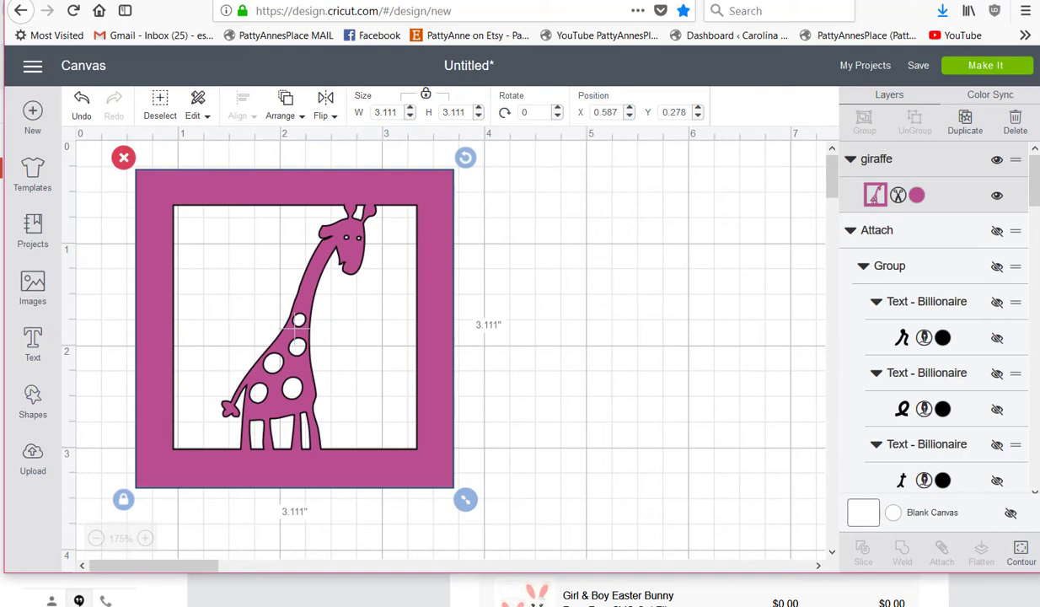
pyautogui.doubleClick(386, 112)
pyautogui.press('Return')
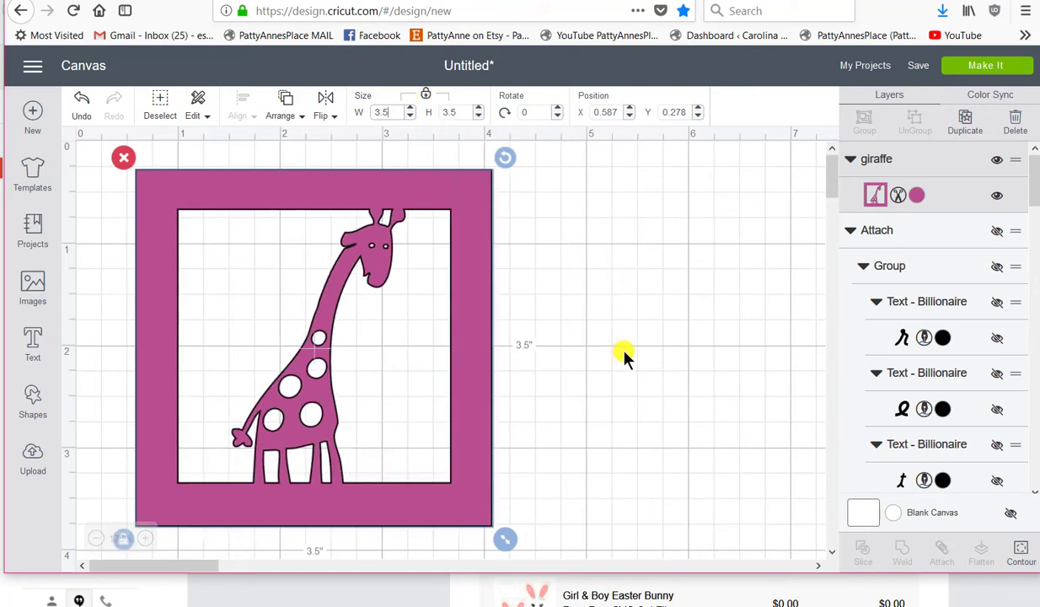
pyautogui.moveTo(311, 193); pyautogui.dragTo(338, 174)
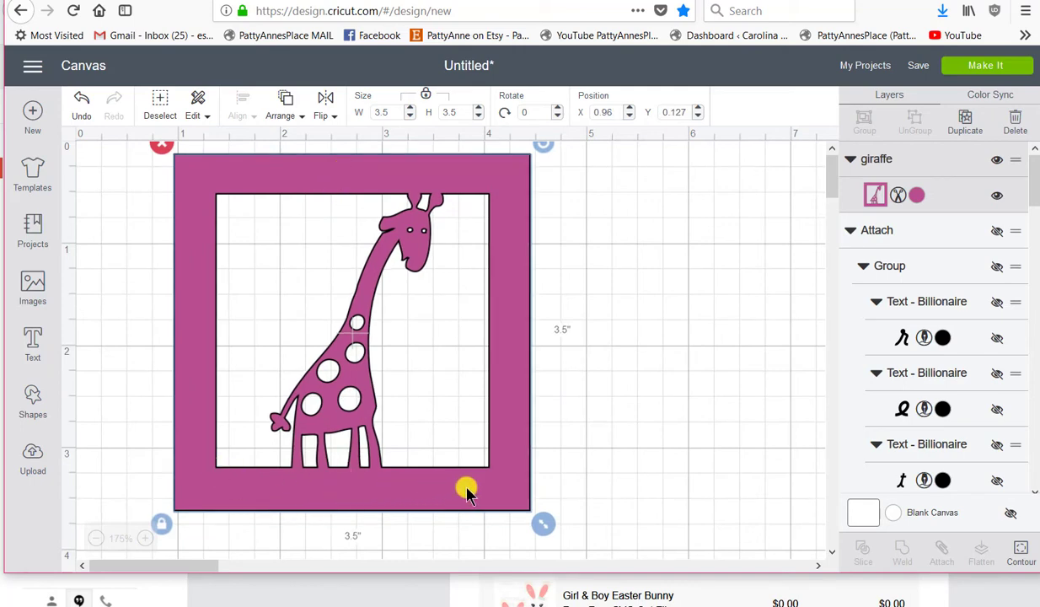
# Step: Add the text "Happy" to the canvas and set its style to Bold
pyautogui.click(33, 342)
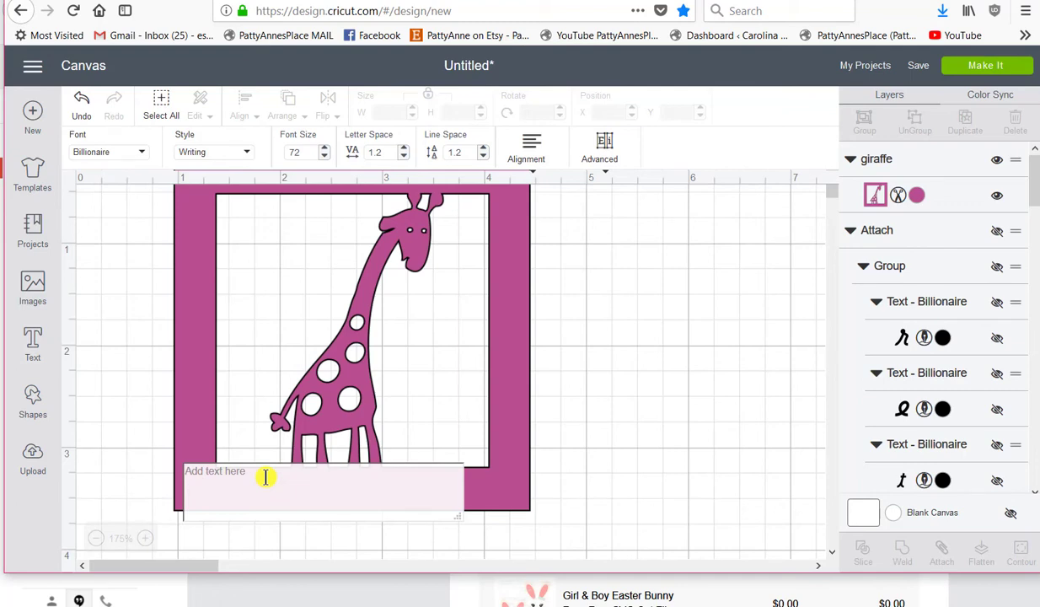
pyautogui.write('Happy')
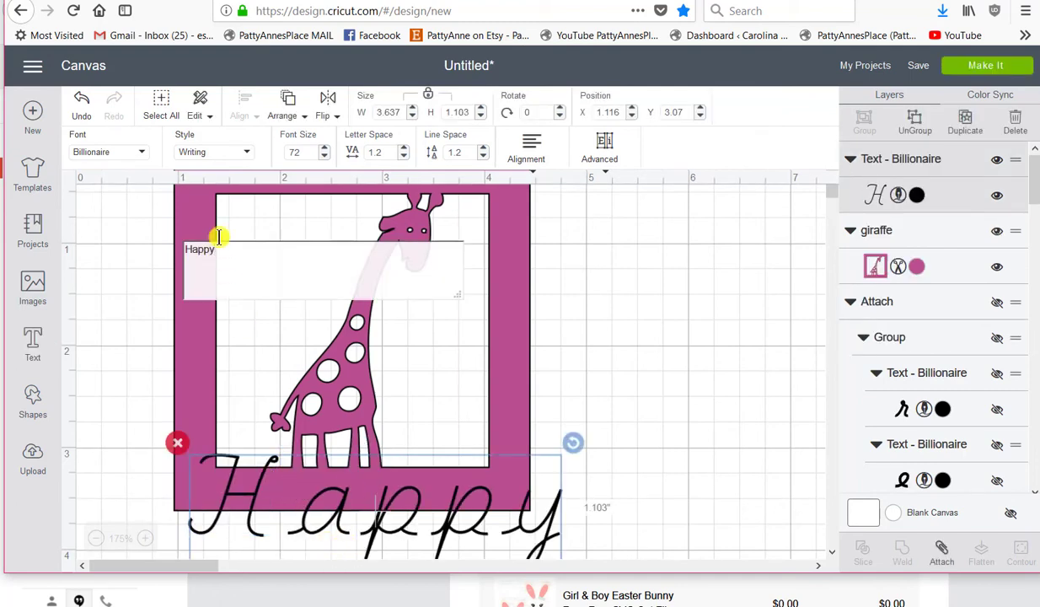
pyautogui.click(251, 154)
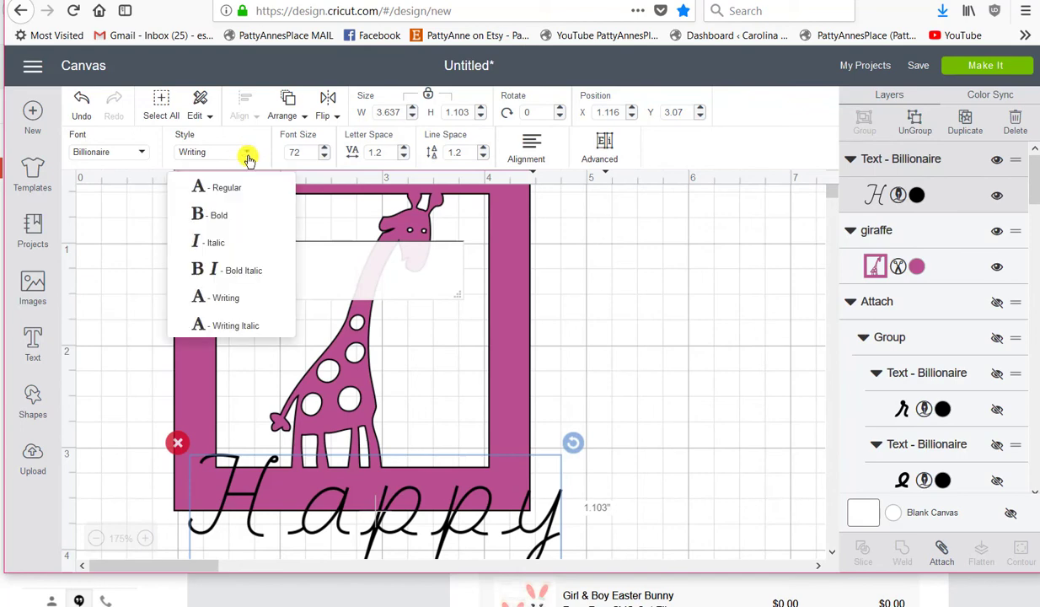
pyautogui.click(207, 215)
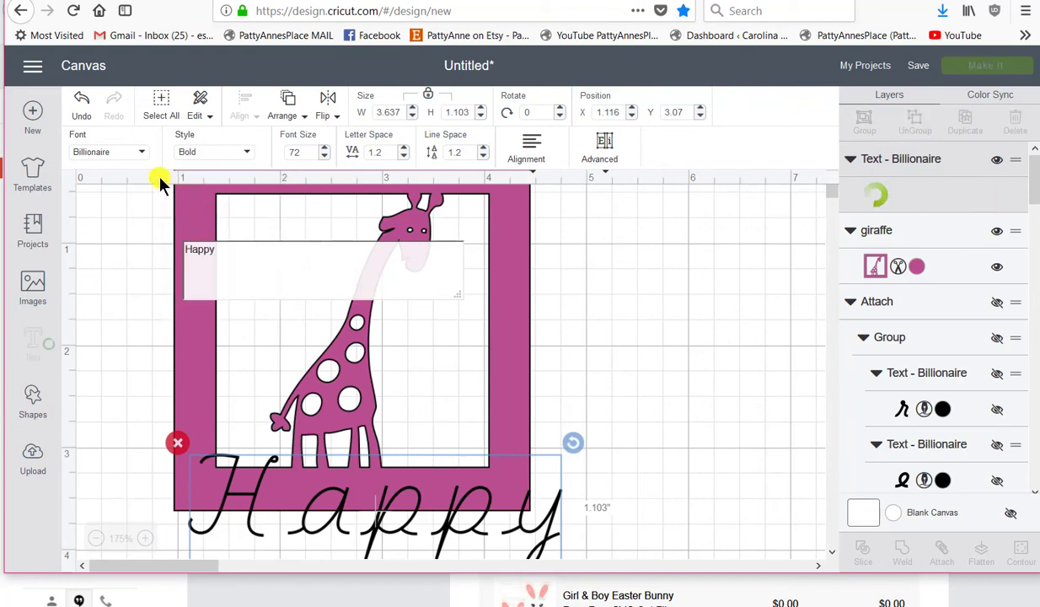
# Step: Search the fonts for "cricut" and apply Cricut Craft Room Basics to the Happy text
pyautogui.click(143, 153)
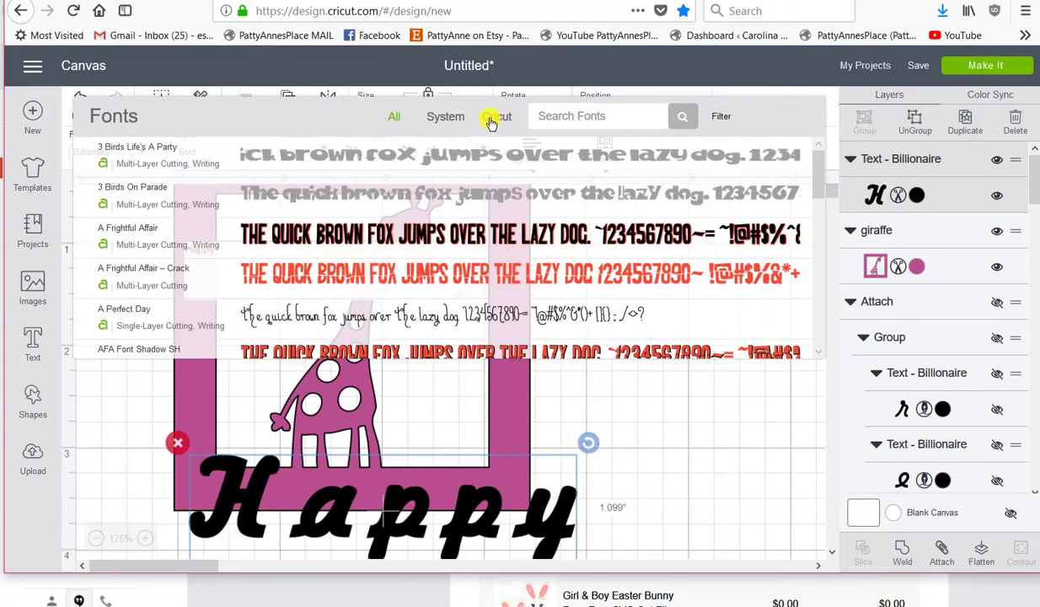
pyautogui.scroll(-1, 203, 246)
pyautogui.scroll(-5, 202, 245)
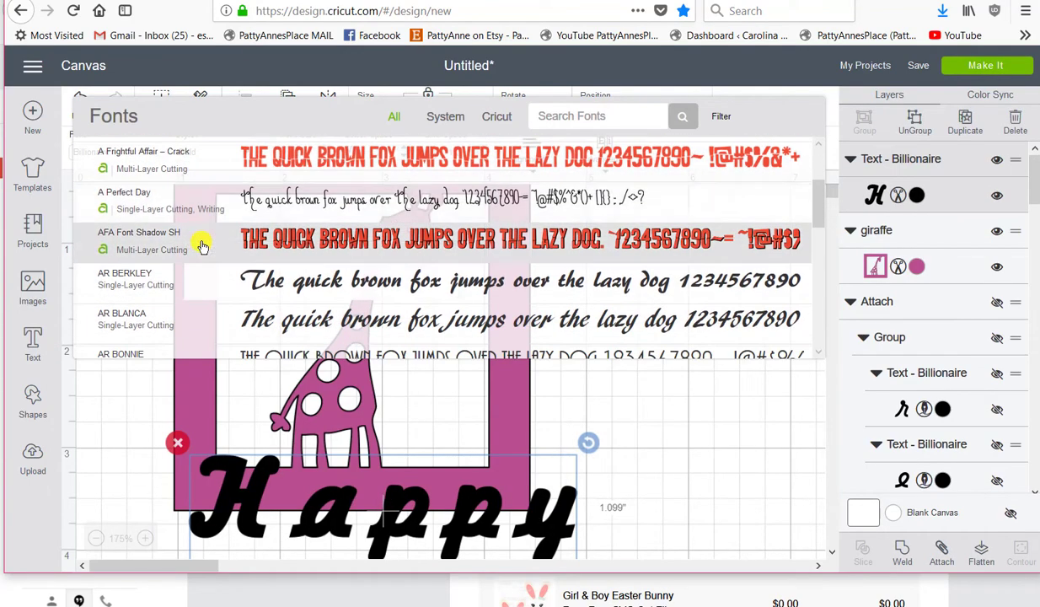
pyautogui.click(548, 118)
pyautogui.write('coo')
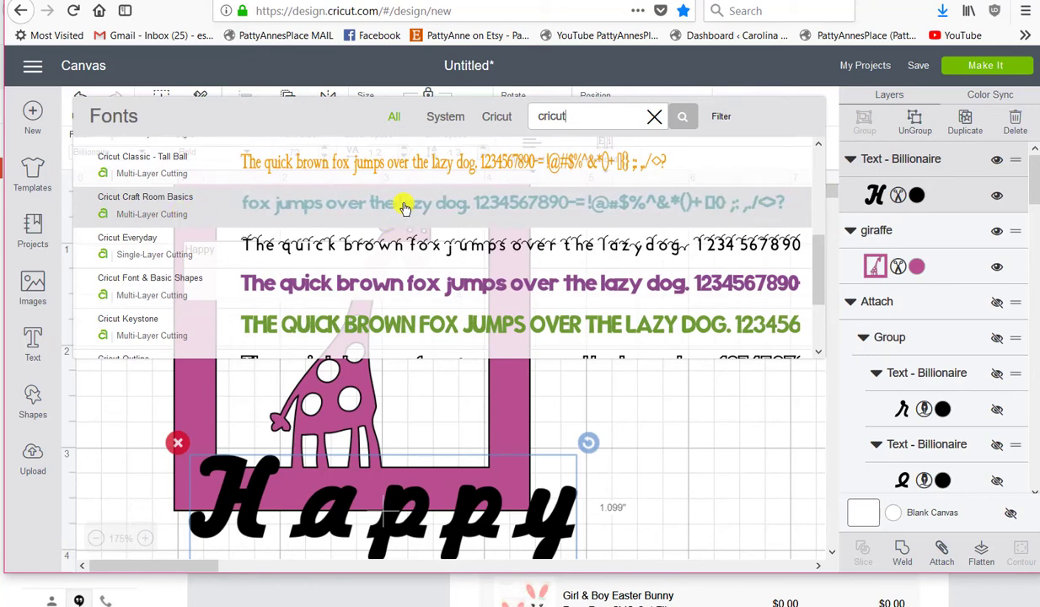
pyautogui.click(404, 207)
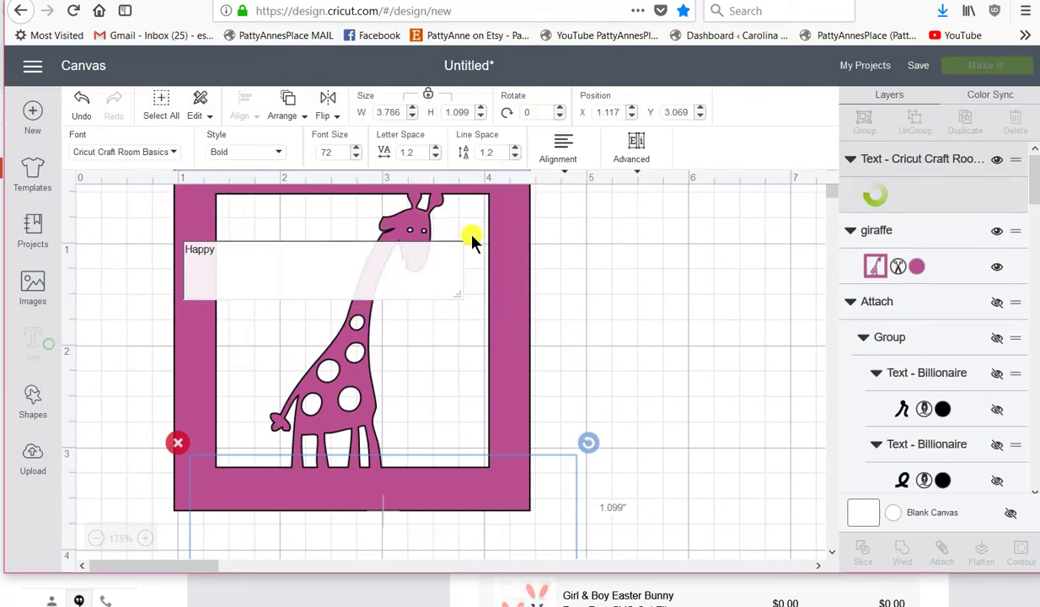
# Step: Shrink the Happy text to about 1.55 inches wide and place it over the giraffe frame's lower border
pyautogui.scroll(-1, 544, 291)
pyautogui.scroll(-2, 544, 292)
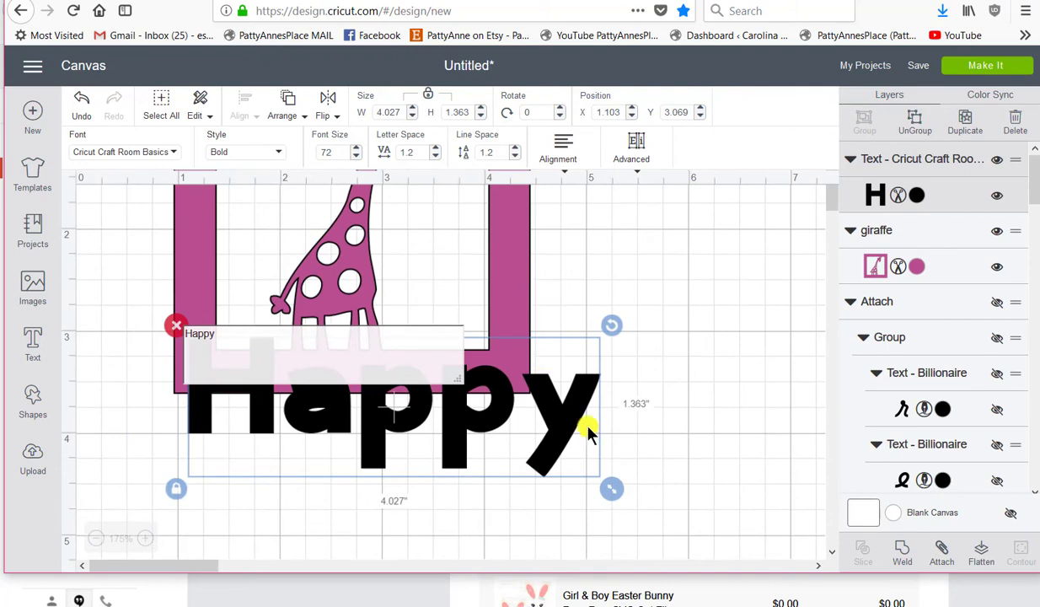
pyautogui.moveTo(612, 488); pyautogui.dragTo(382, 382)
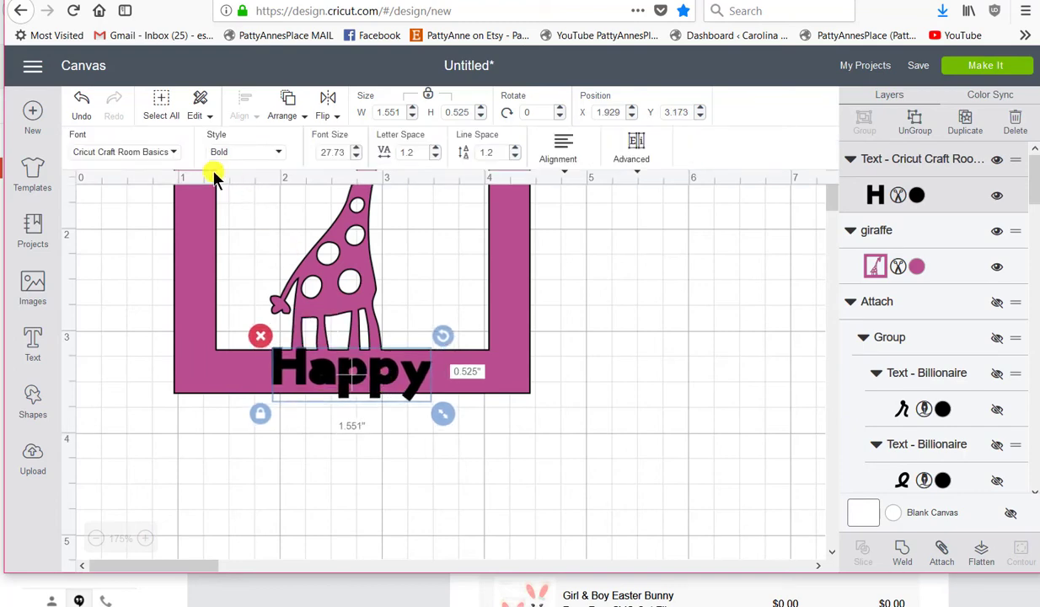
# Step: Set the Happy text's style to Regular and reduce its width to about 1.3 inches
pyautogui.click(281, 154)
pyautogui.click(266, 190)
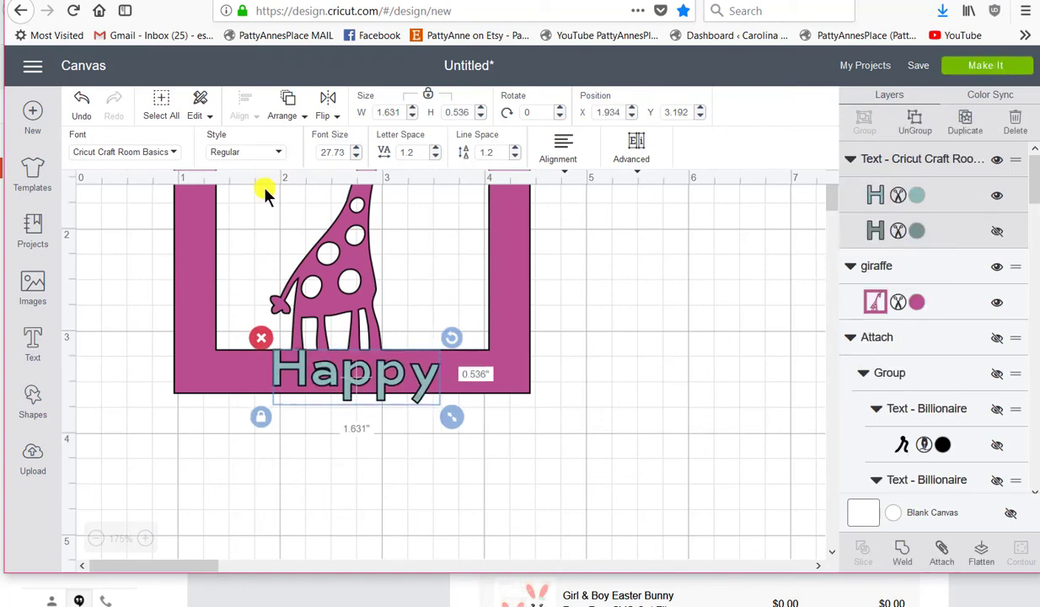
pyautogui.moveTo(452, 417); pyautogui.dragTo(427, 391)
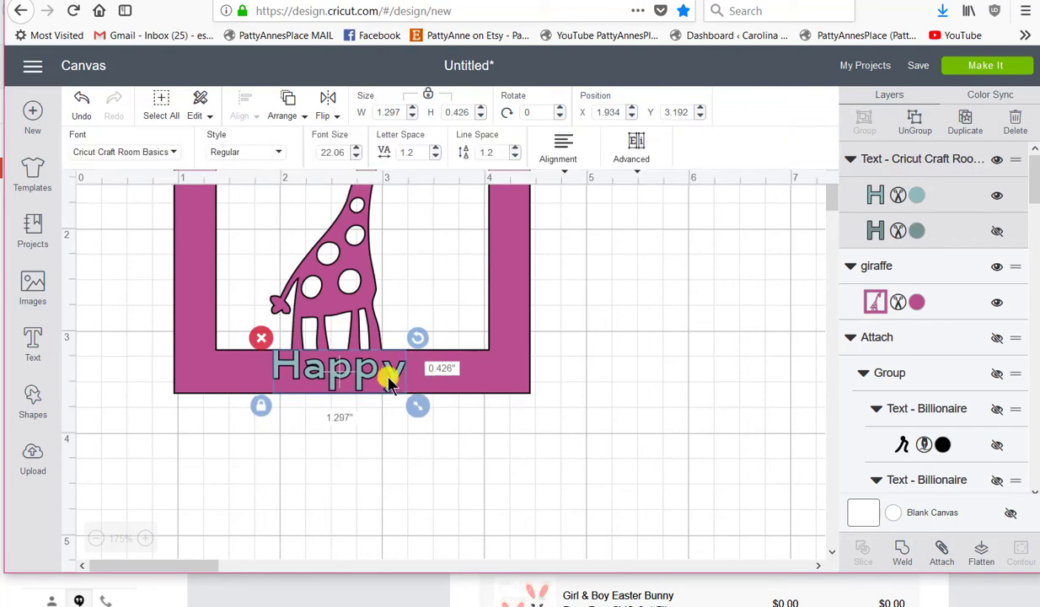
# Step: Edit the greeting text on the frame's lower border to read HAPPY in all capitals
pyautogui.click(316, 372)
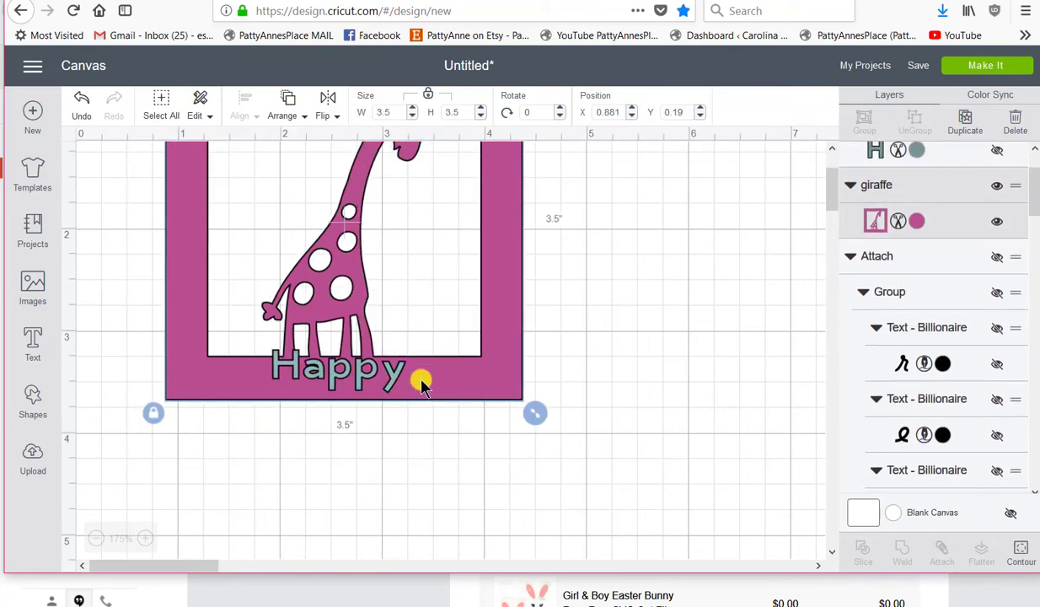
pyautogui.click(366, 374)
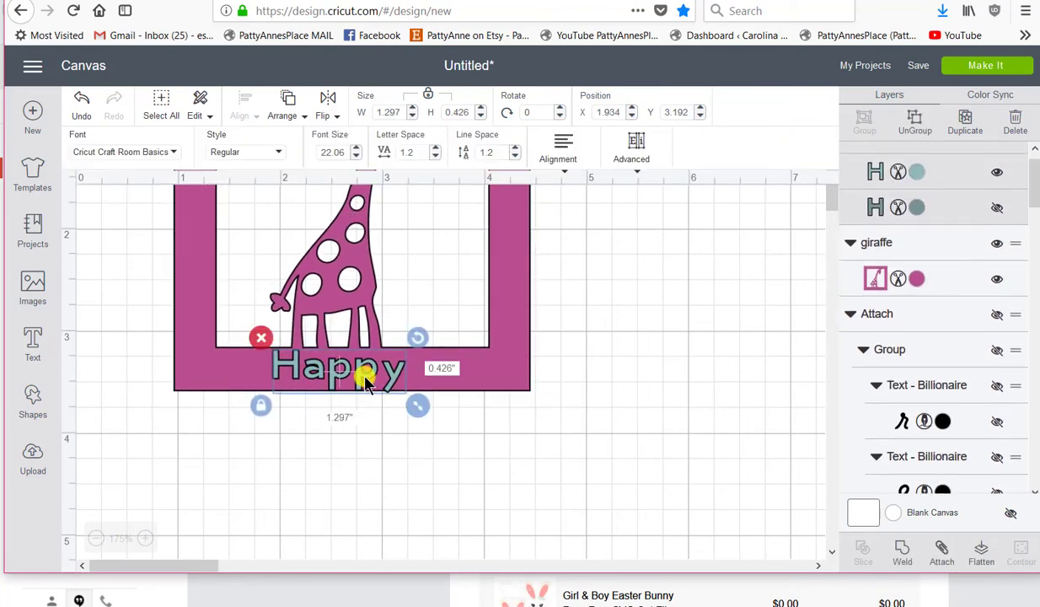
pyautogui.doubleClick(368, 377)
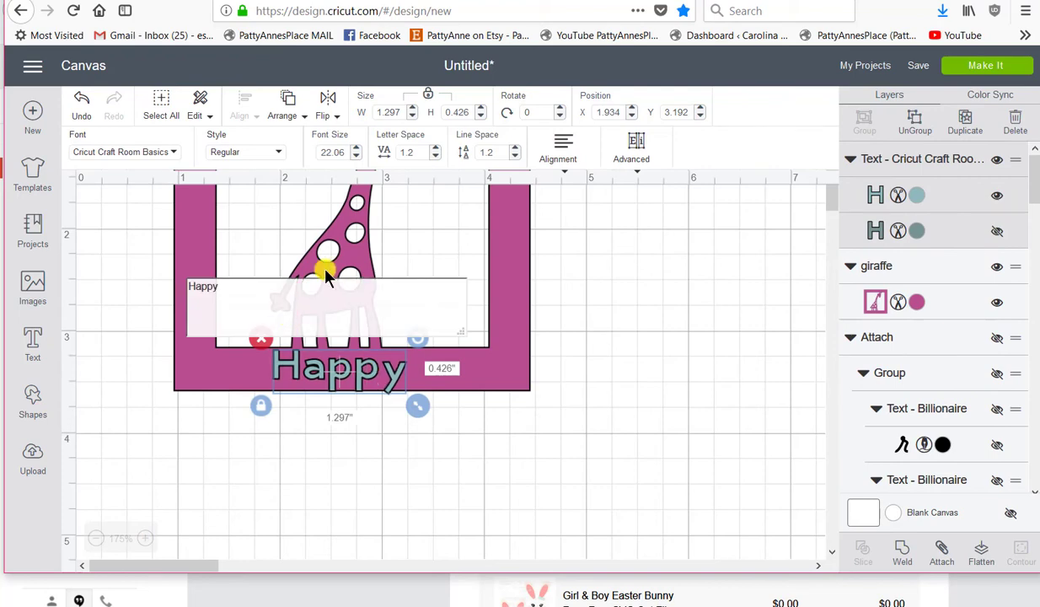
pyautogui.press('BackSpace')
pyautogui.press('BackSpace')
pyautogui.press('BackSpace')
pyautogui.press('BackSpace')
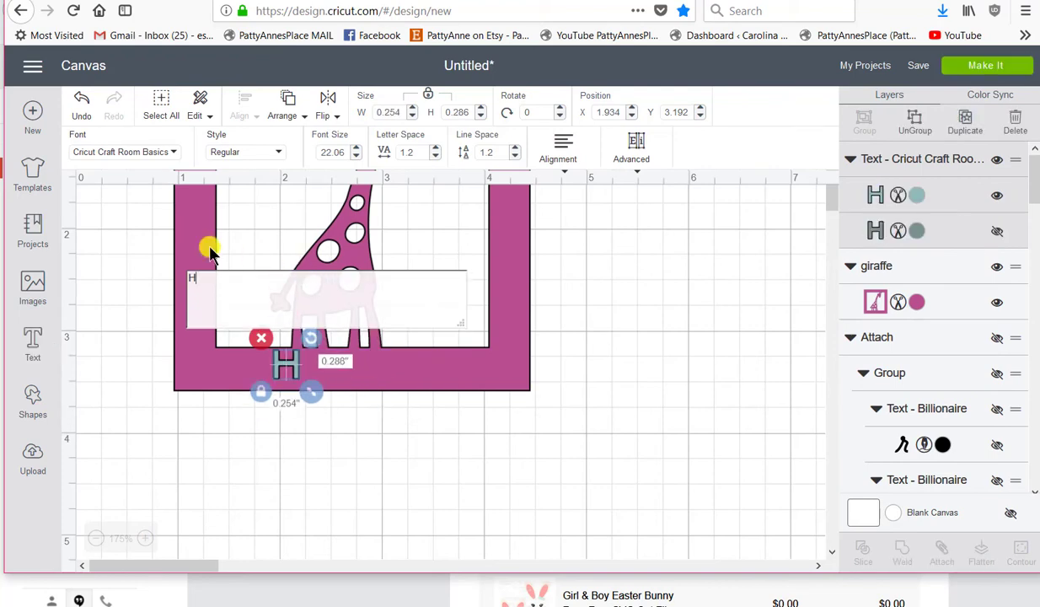
pyautogui.write('APPY')
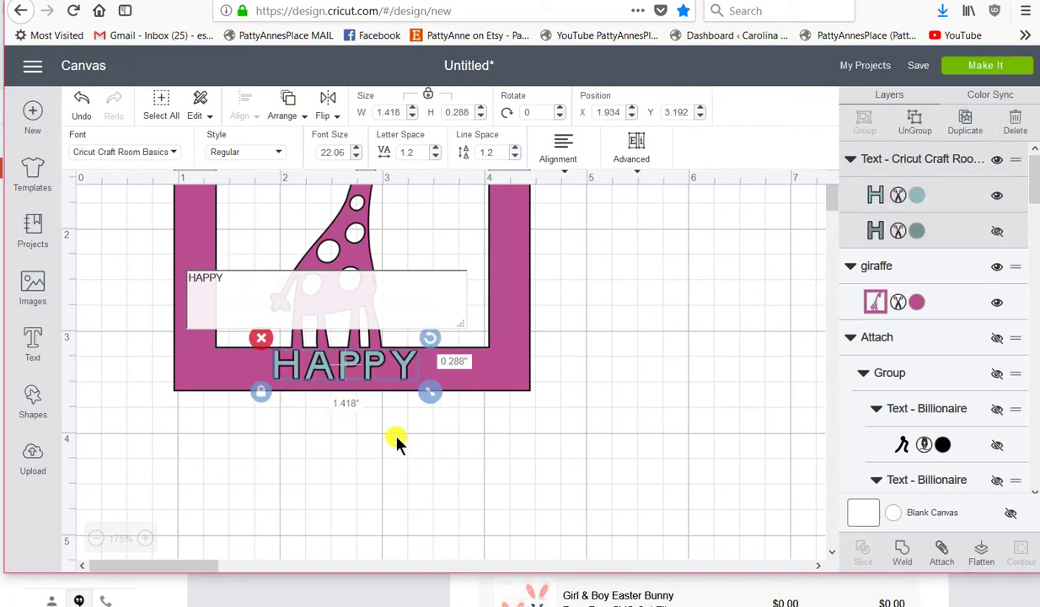
# Step: Shift HAPPY slightly left along the frame's lower border, and briefly show its hidden second text layer before hiding it again
pyautogui.click(432, 441)
pyautogui.moveTo(343, 364); pyautogui.dragTo(334, 363)
pyautogui.click(624, 371)
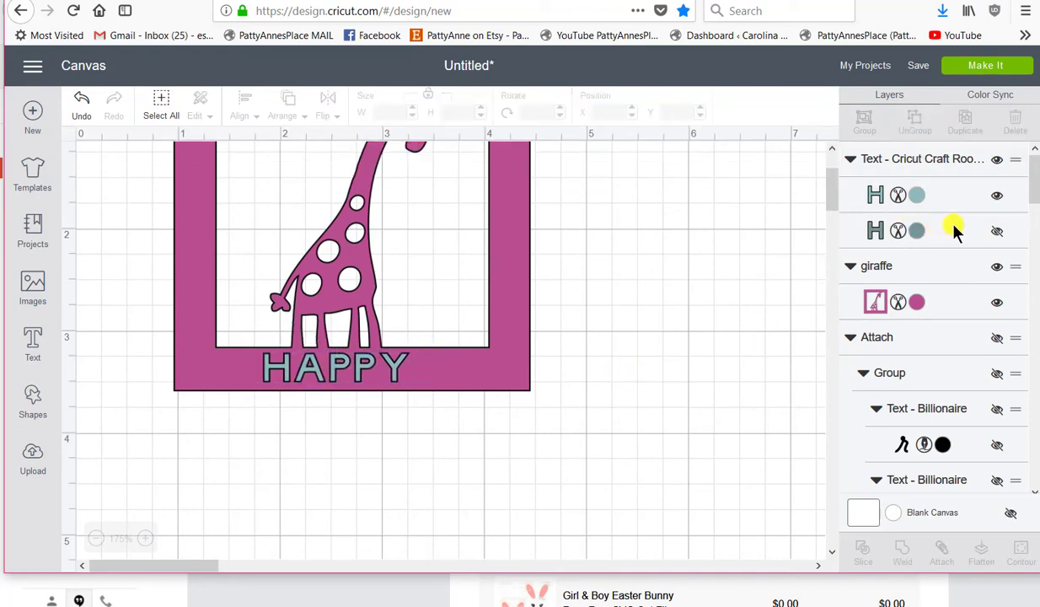
pyautogui.click(999, 233)
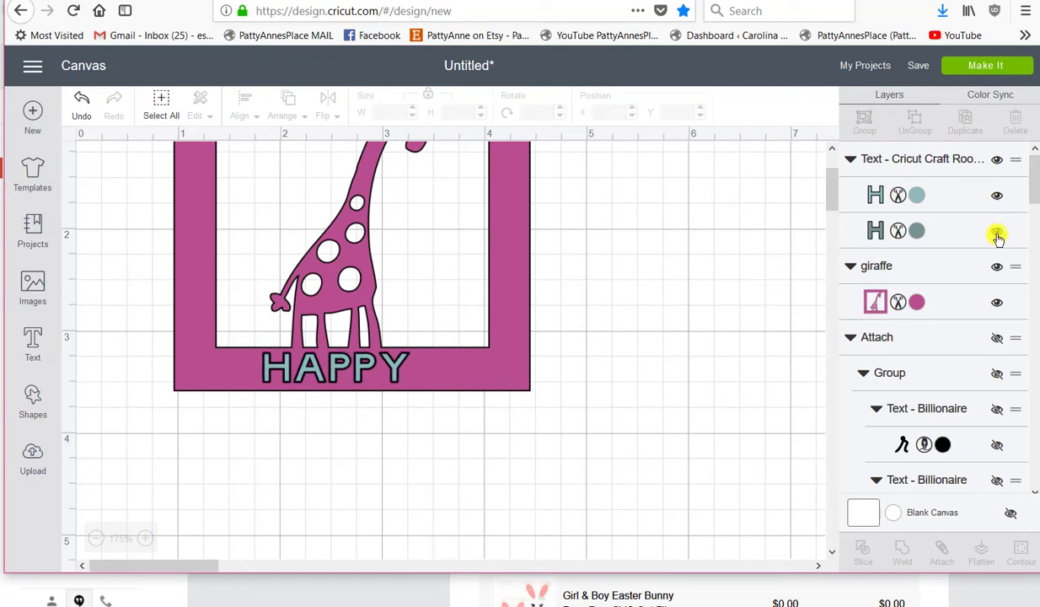
pyautogui.click(998, 235)
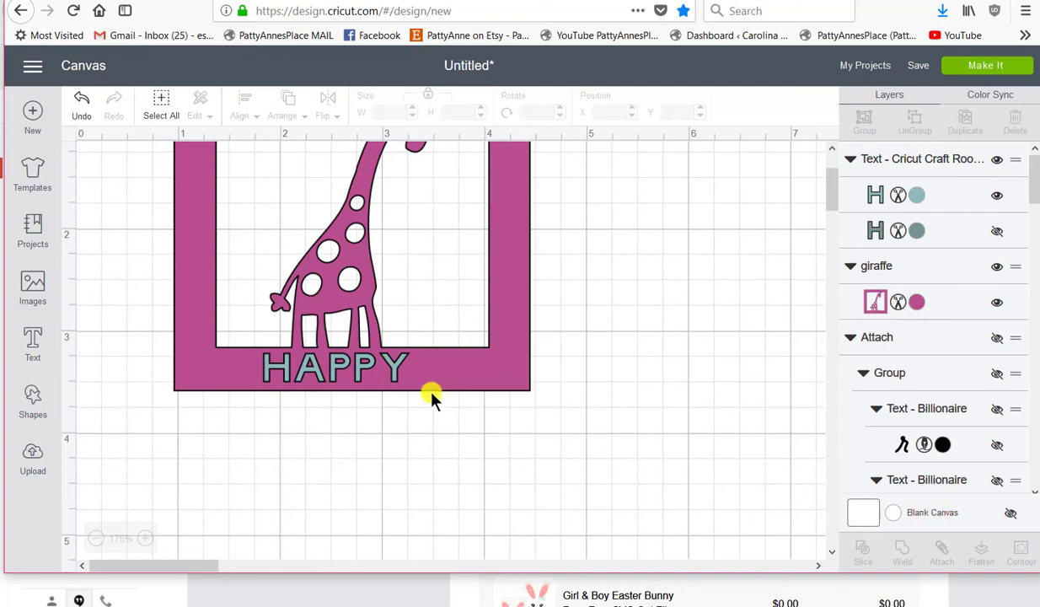
# Step: Attach the HAPPY text and the giraffe frame together, and proceed to the cut preview
pyautogui.moveTo(437, 407); pyautogui.dragTo(323, 327)
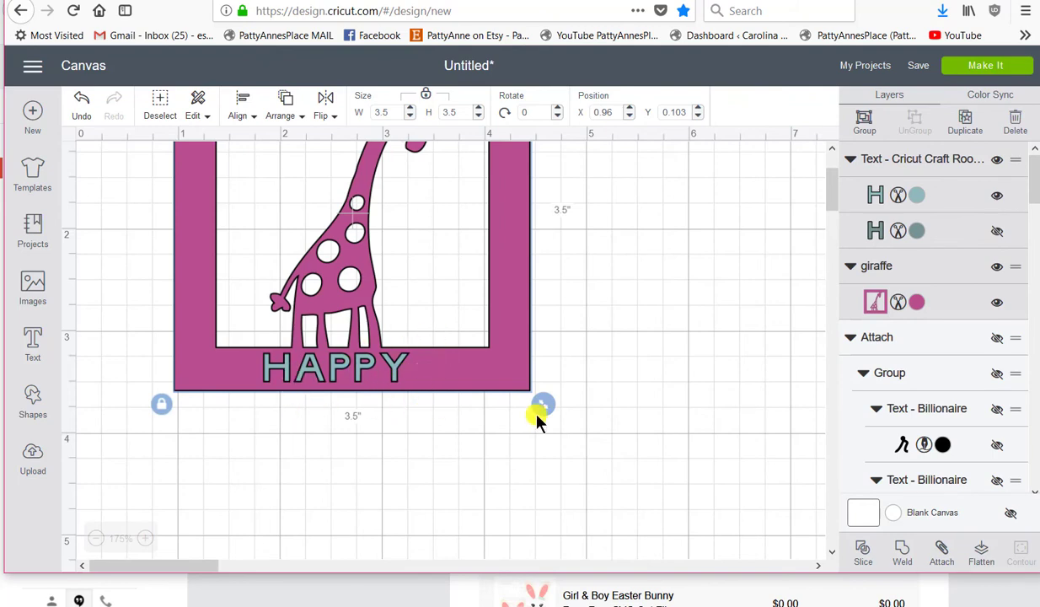
pyautogui.click(942, 549)
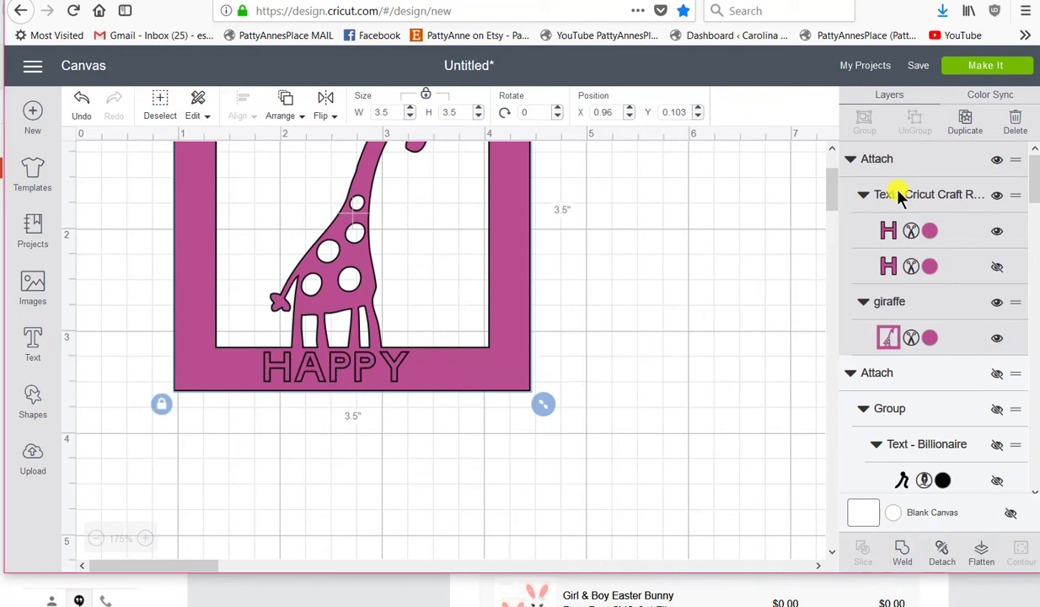
pyautogui.click(972, 67)
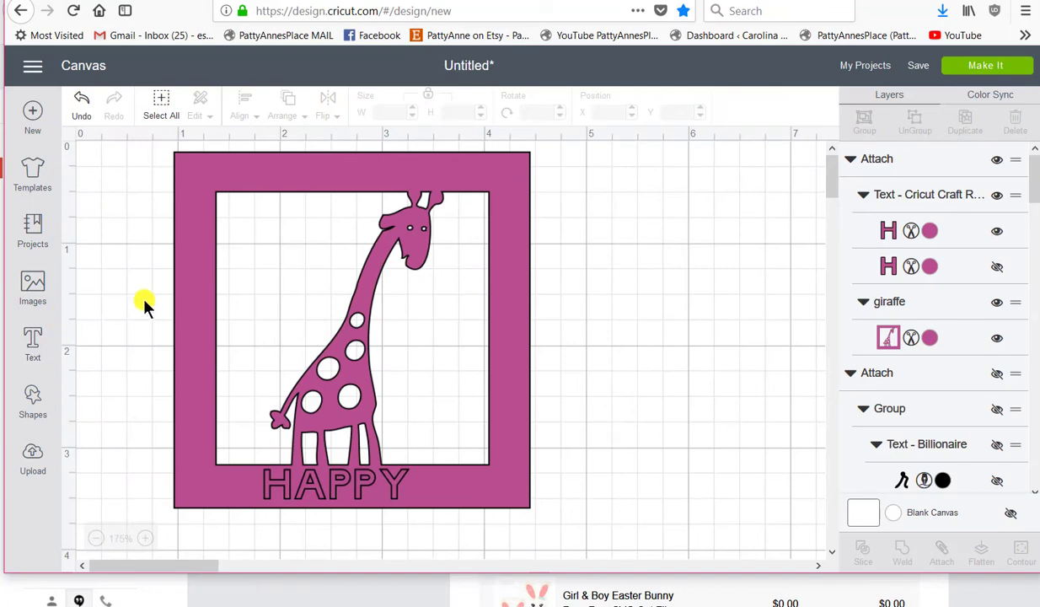
# Step: Return to the image library's Free this Week category
pyautogui.click(38, 293)
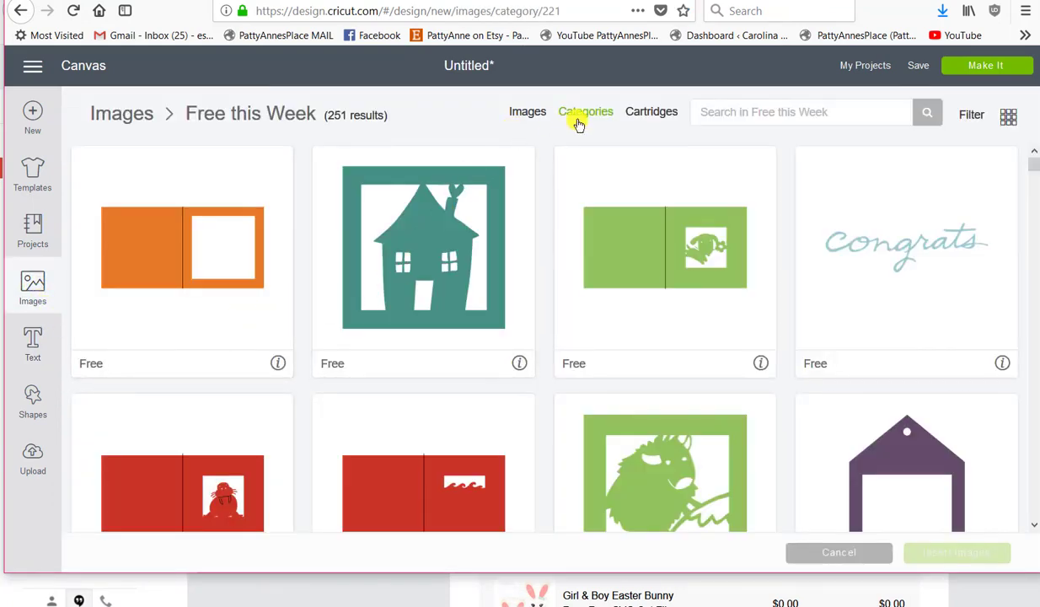
pyautogui.click(588, 114)
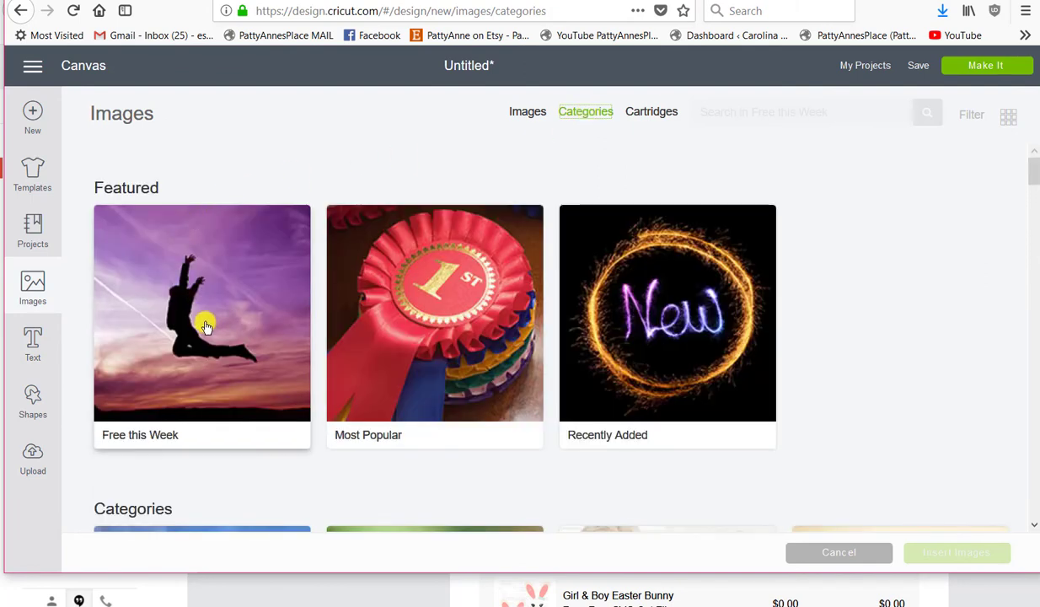
pyautogui.click(201, 321)
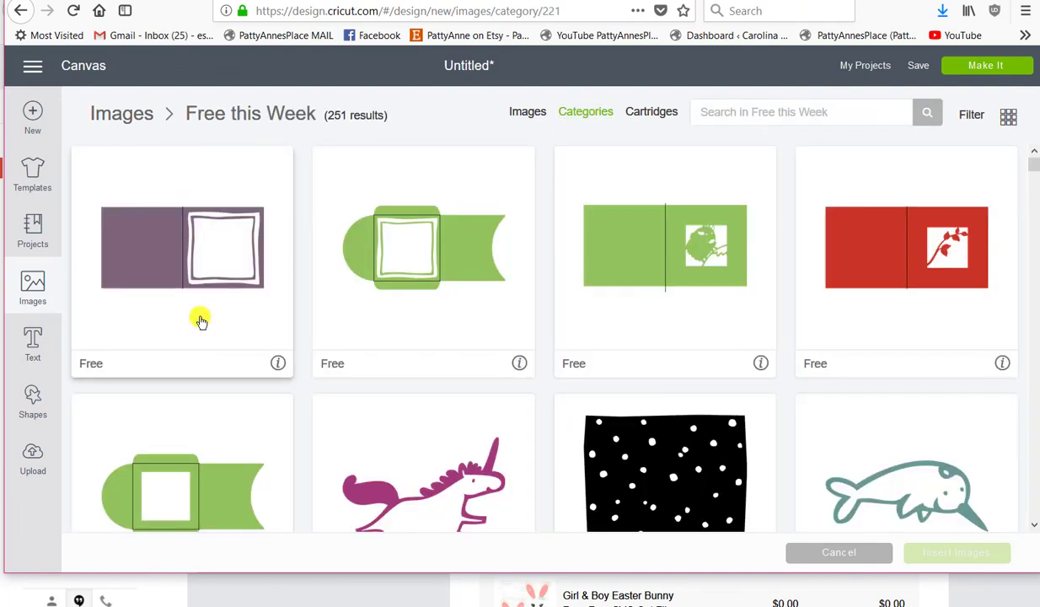
# Step: Find the image of three grey penguins among the Free this Week images and select it for insertion
pyautogui.scroll(-6, 456, 334)
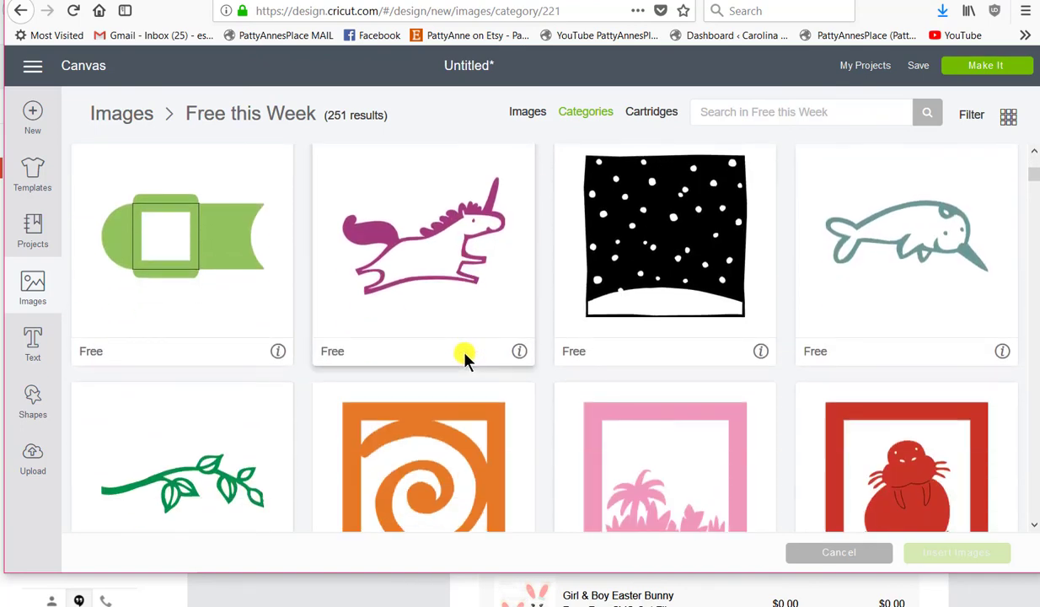
pyautogui.scroll(-8, 465, 353)
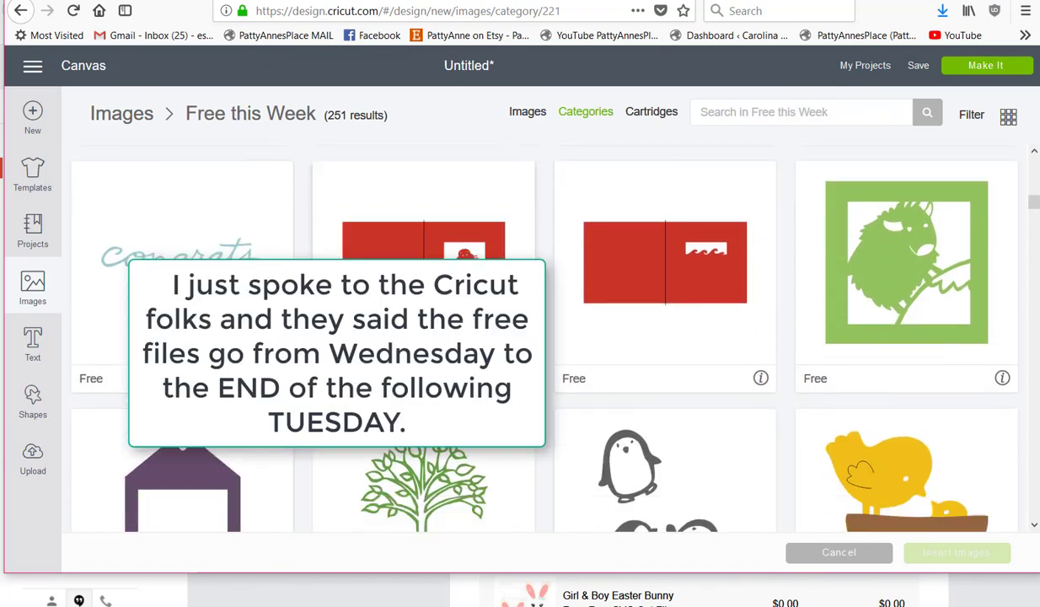
pyautogui.scroll(-8, 465, 353)
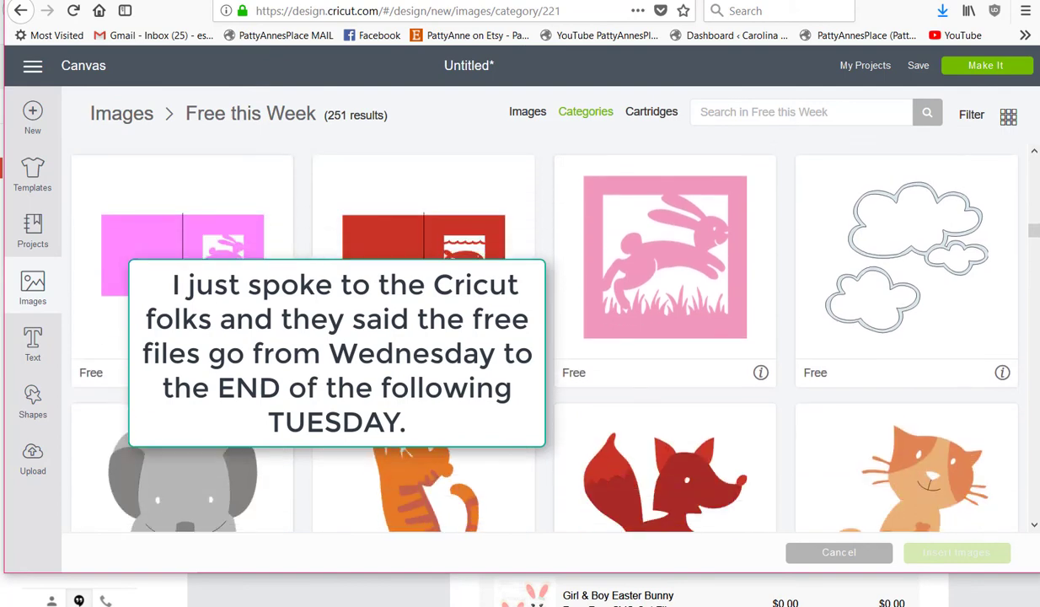
pyautogui.scroll(-8, 464, 353)
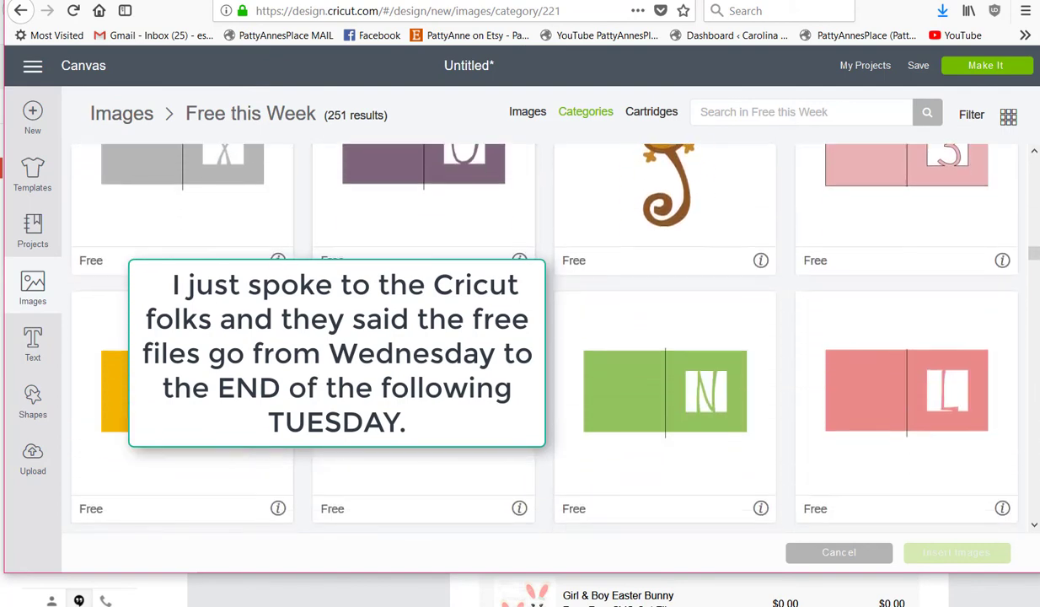
pyautogui.scroll(-2, 465, 337)
pyautogui.scroll(12, 464, 337)
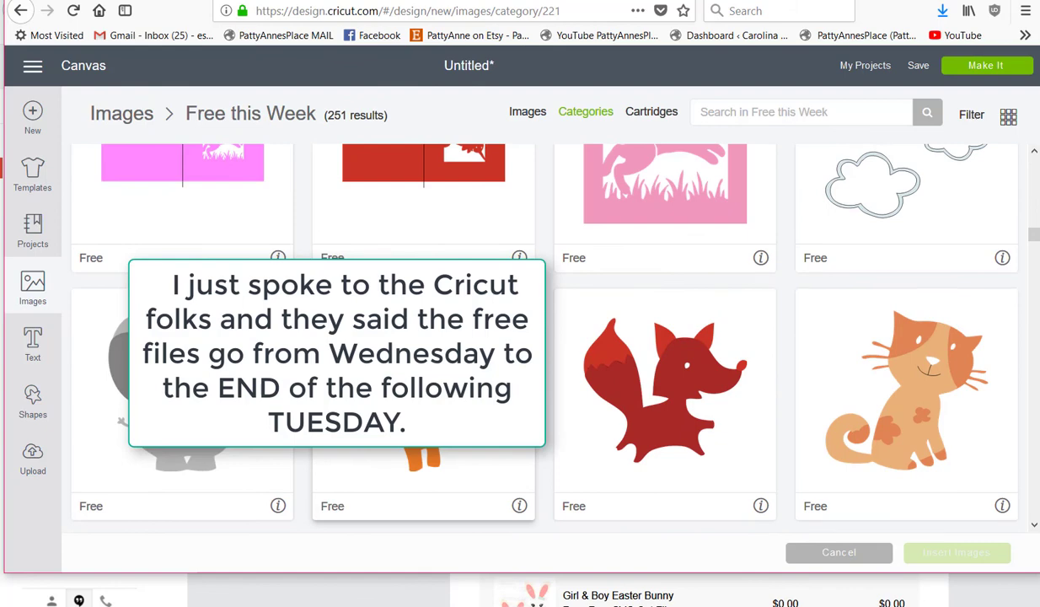
pyautogui.scroll(3, 587, 288)
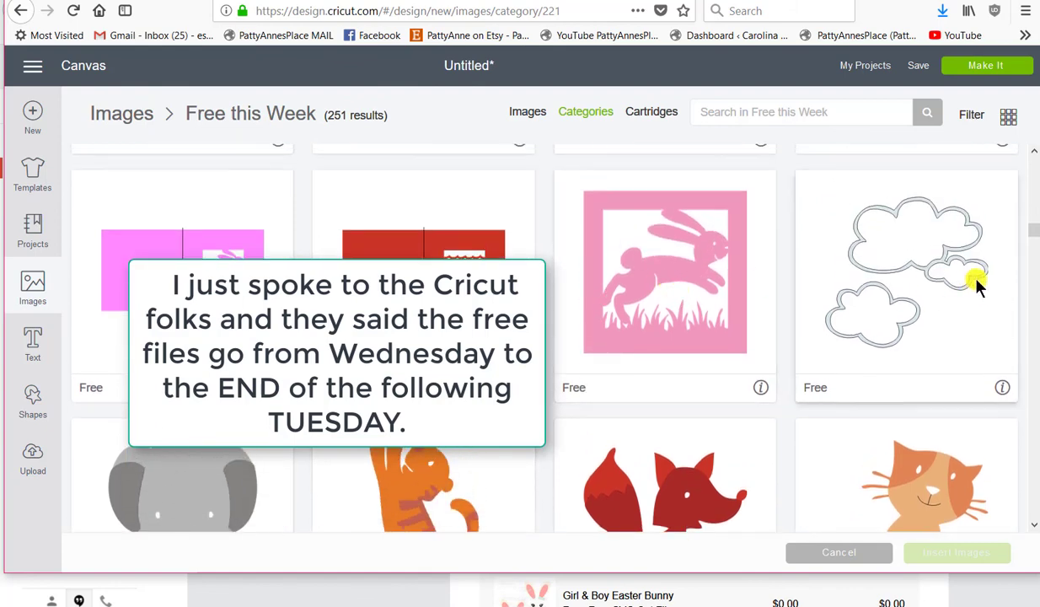
pyautogui.moveTo(1036, 232); pyautogui.dragTo(1034, 286)
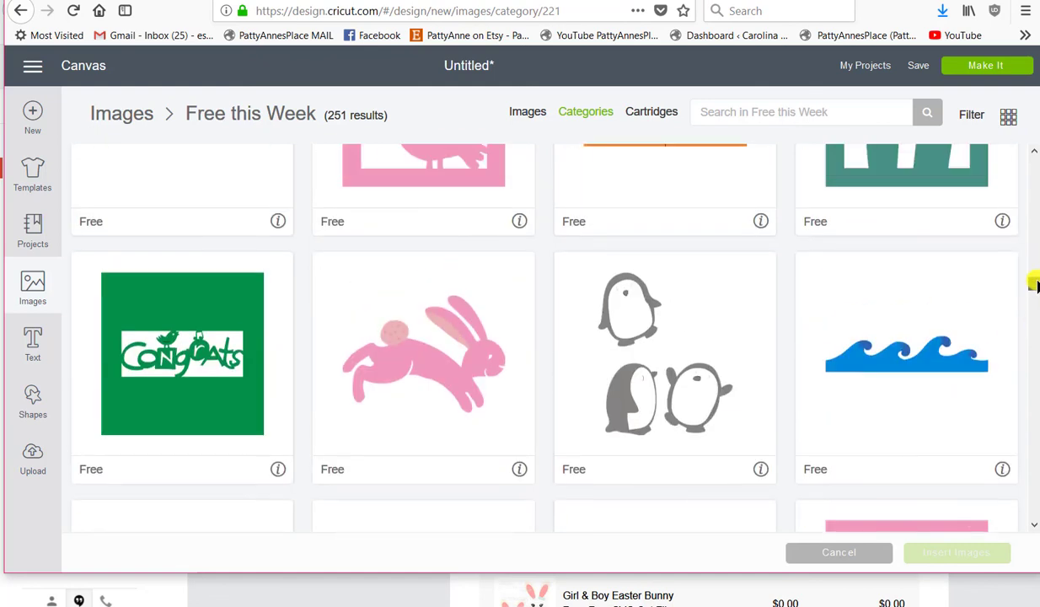
pyautogui.click(641, 425)
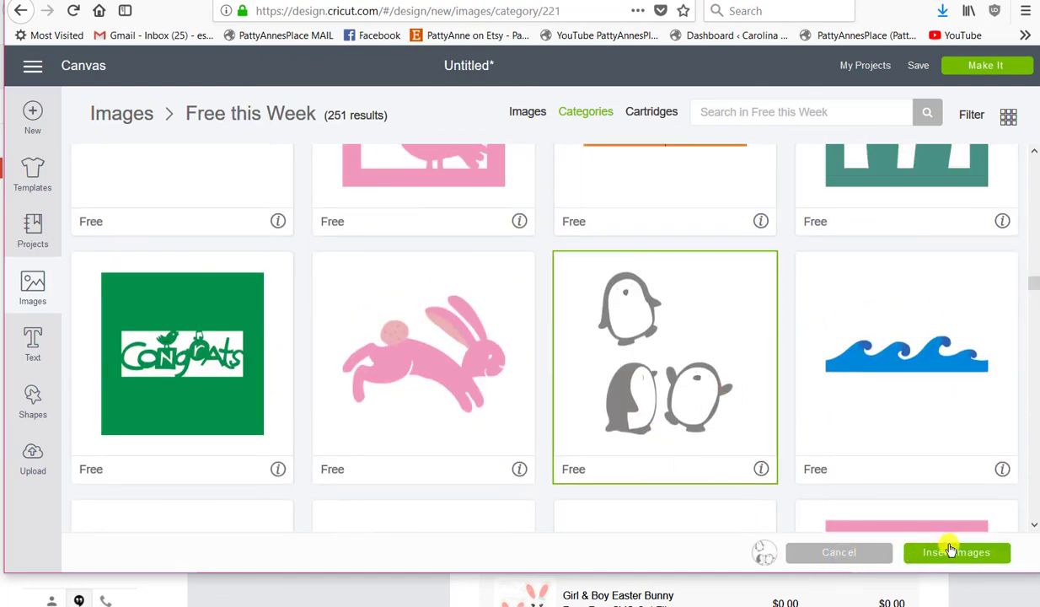